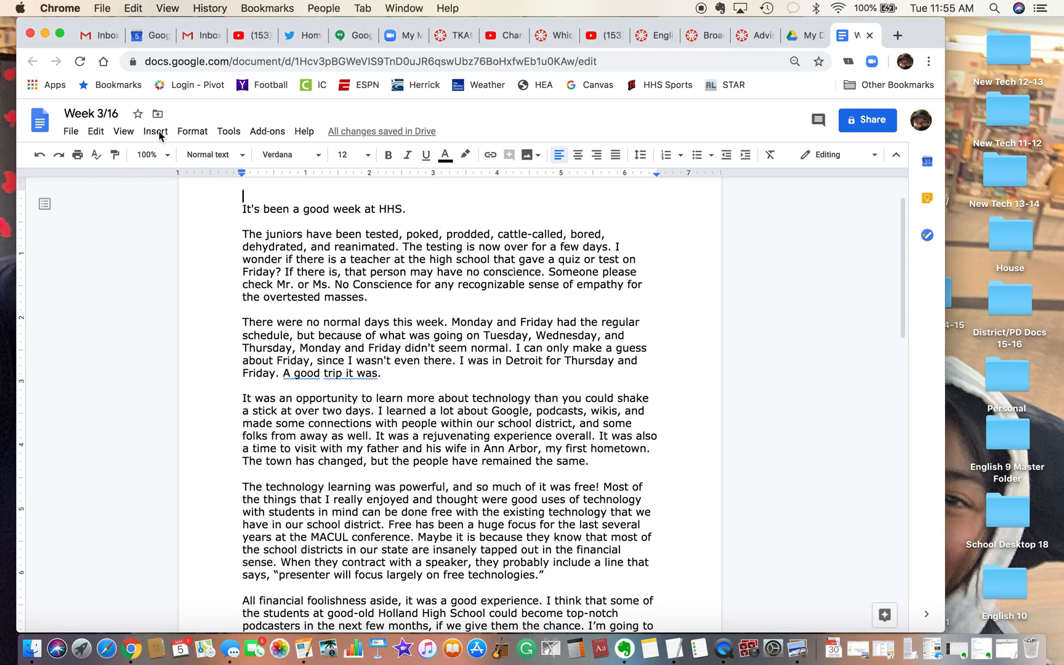
Insert the dog photo IMG_7922 from the computer's Desktop at the start of the document, above the opening line
{"action": "left_click", "coordinate": [160, 132]}
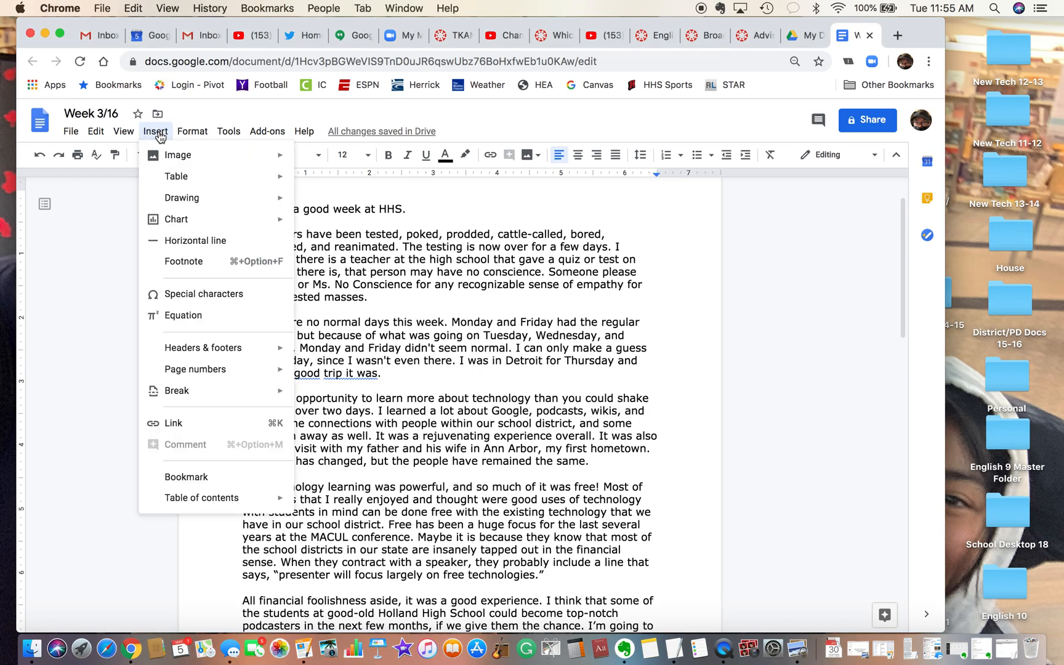
{"action": "mouse_move", "coordinate": [162, 154]}
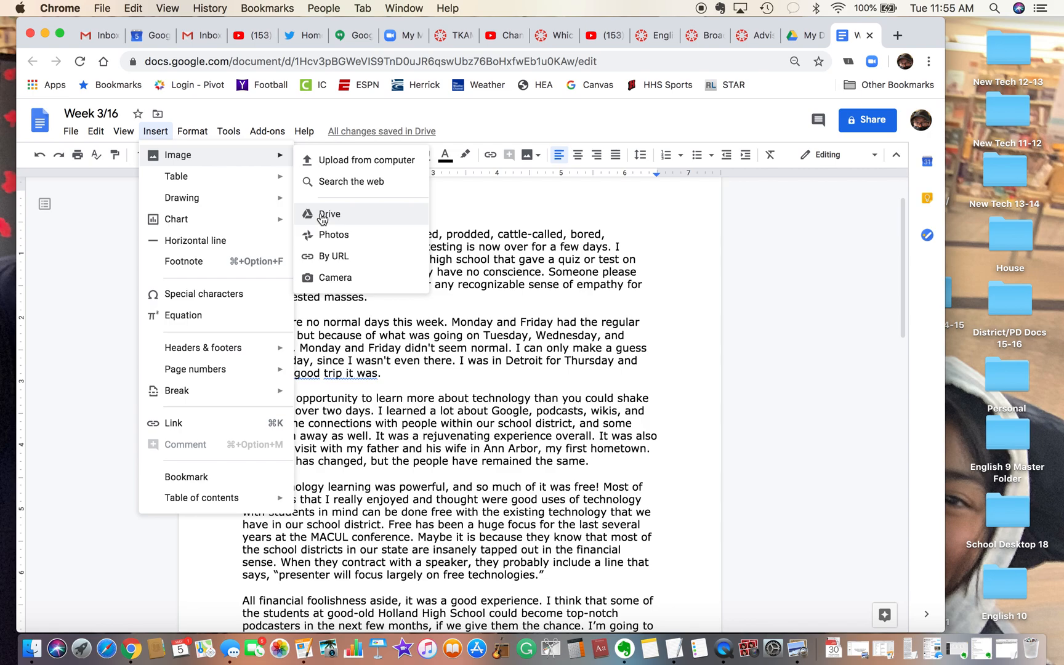
{"action": "left_click", "coordinate": [325, 160]}
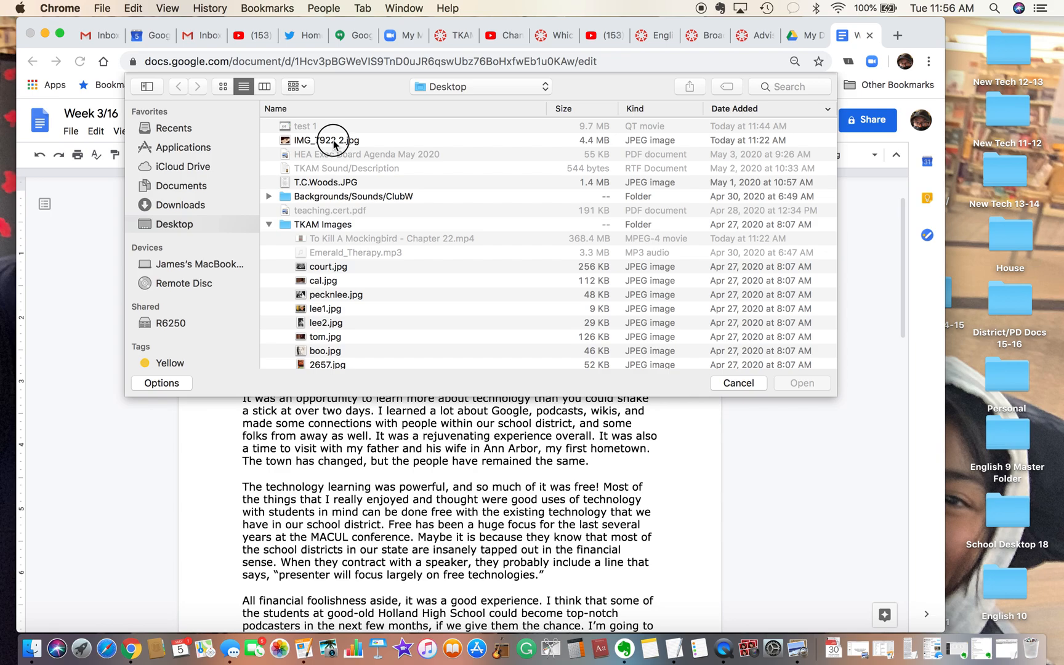
{"action": "left_click", "coordinate": [333, 141]}
{"action": "left_click", "coordinate": [802, 383]}
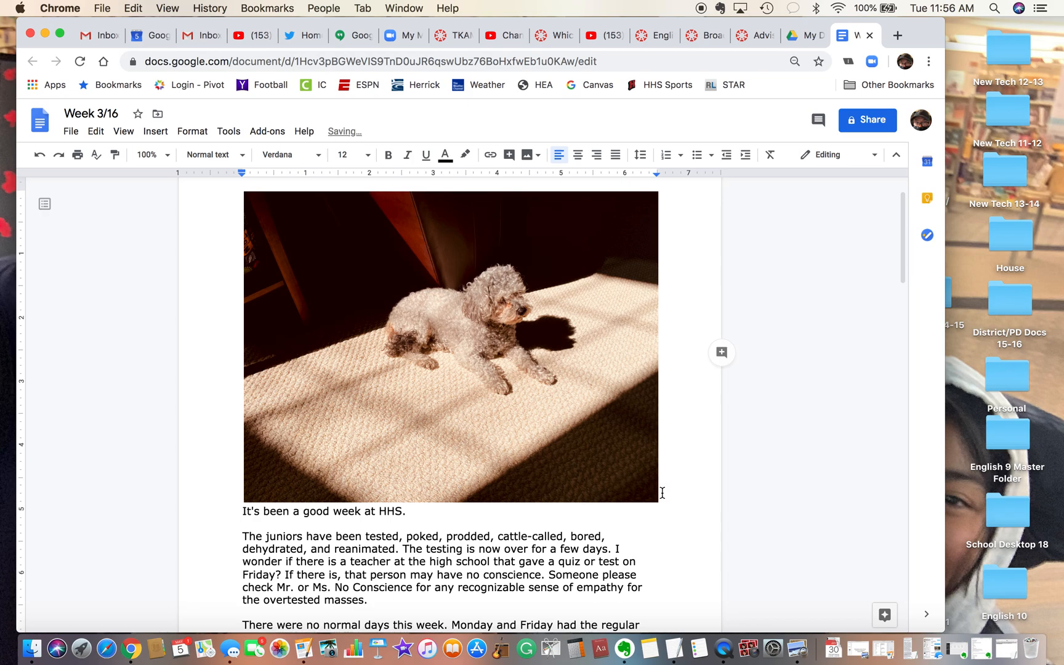
Shrink the dog photo proportionally to about 3.4 inches wide and set the document text to wrap around it
{"action": "left_click", "coordinate": [622, 485]}
{"action": "left_click_drag", "start_coordinate": [658, 502], "coordinate": [447, 358]}
{"action": "left_click_drag", "start_coordinate": [380, 308], "coordinate": [366, 382]}
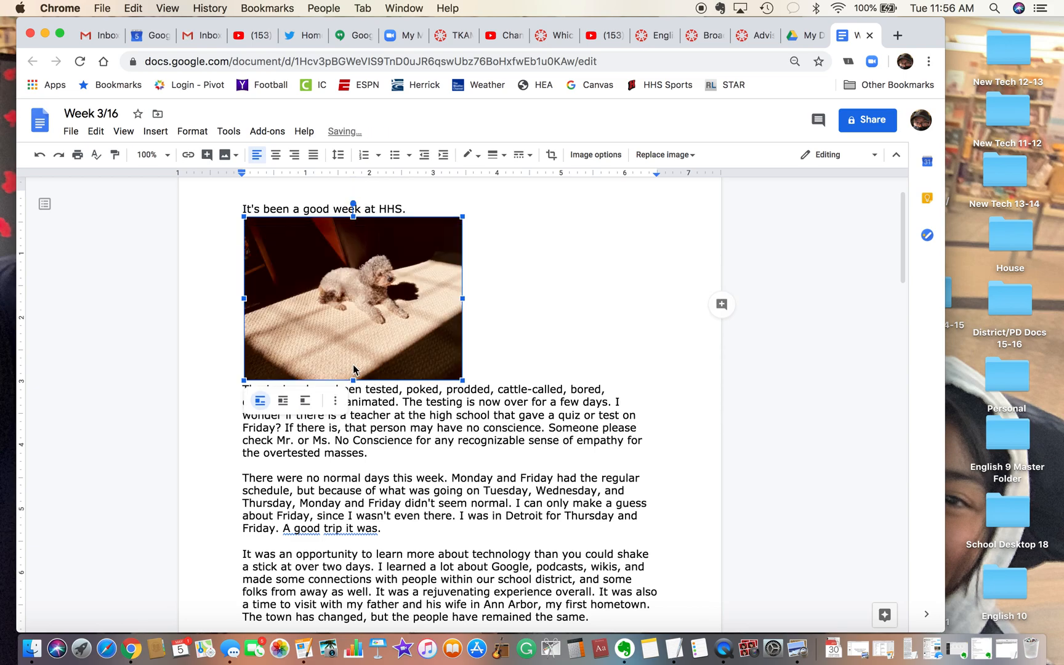
{"action": "left_click", "coordinate": [283, 402]}
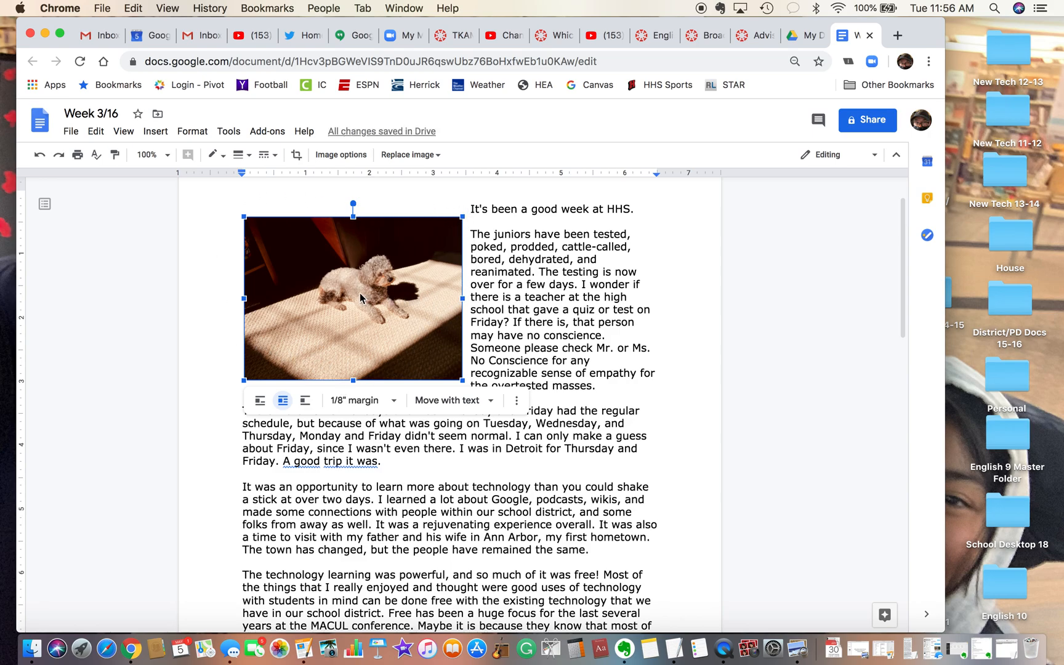
Move the photo down along the left margin to just below the first two lines of the "It was an opportunity" paragraph
{"action": "left_click", "coordinate": [203, 345]}
{"action": "left_click_drag", "start_coordinate": [329, 333], "coordinate": [330, 469]}
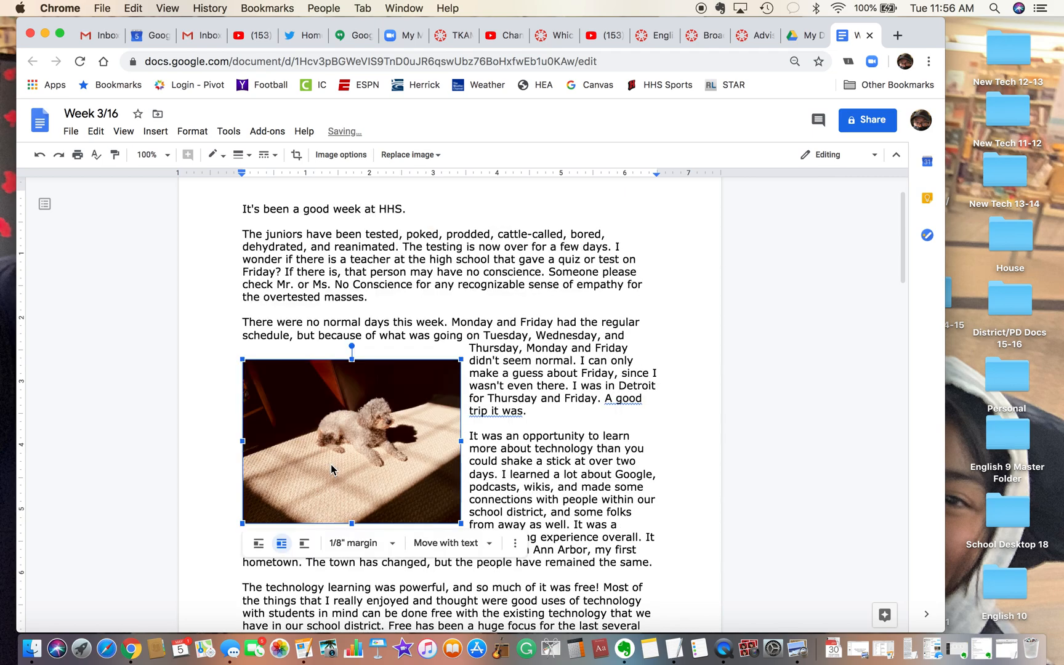
{"action": "scroll", "coordinate": [680, 304], "scroll_direction": "down", "scroll_amount": 4}
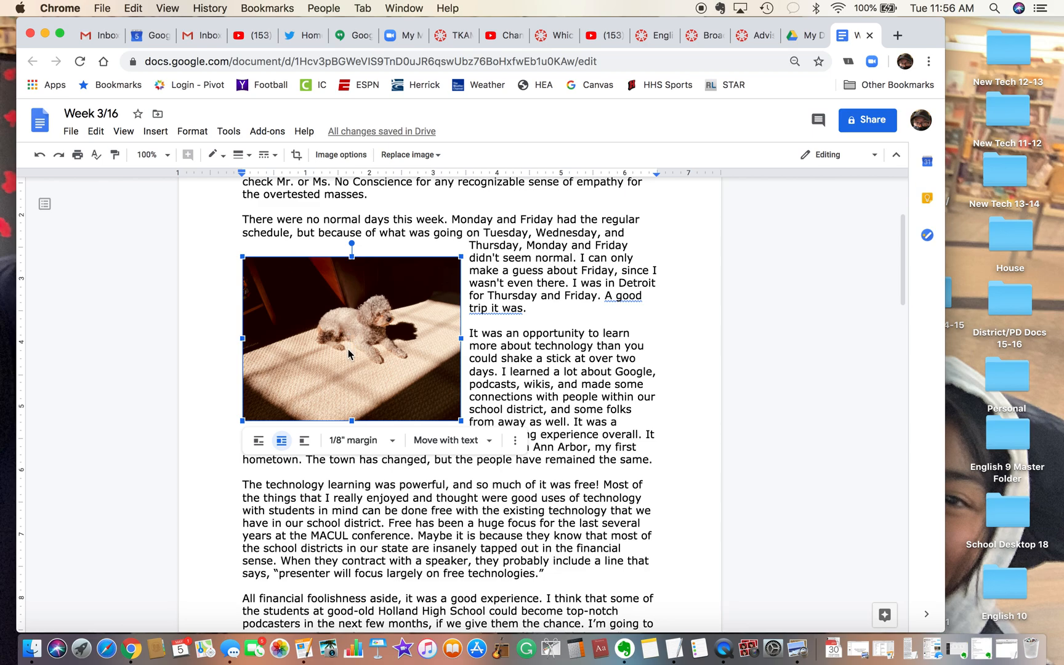
{"action": "left_click_drag", "start_coordinate": [348, 349], "coordinate": [349, 430]}
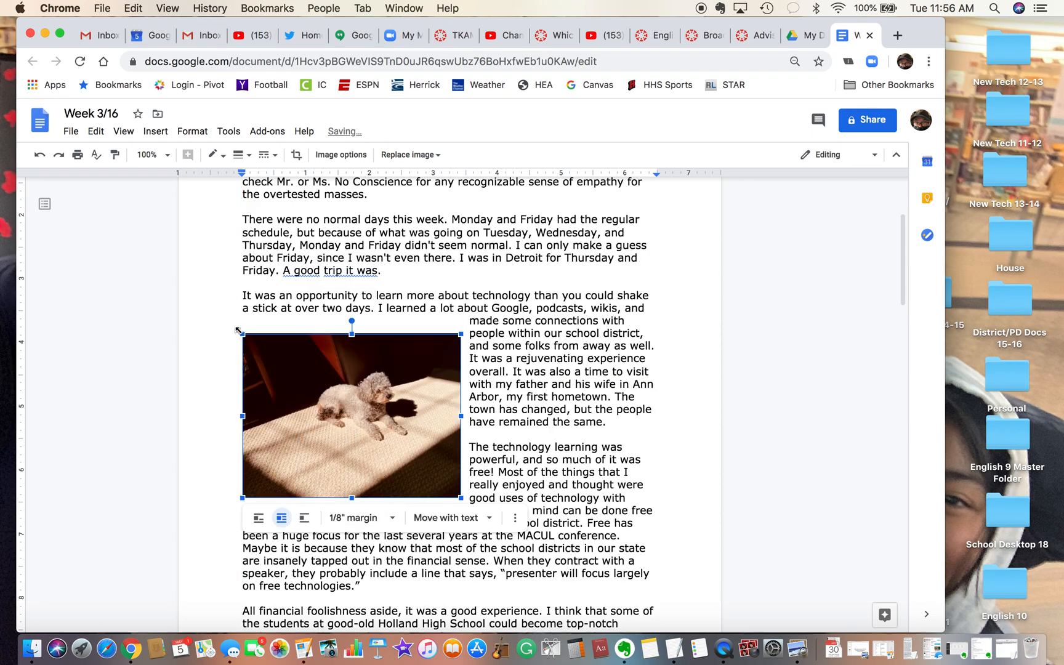
Start a new drawing on the blank line above the "It was an opportunity" paragraph and add a text box about 2.2 inches wide
{"action": "left_click", "coordinate": [225, 288]}
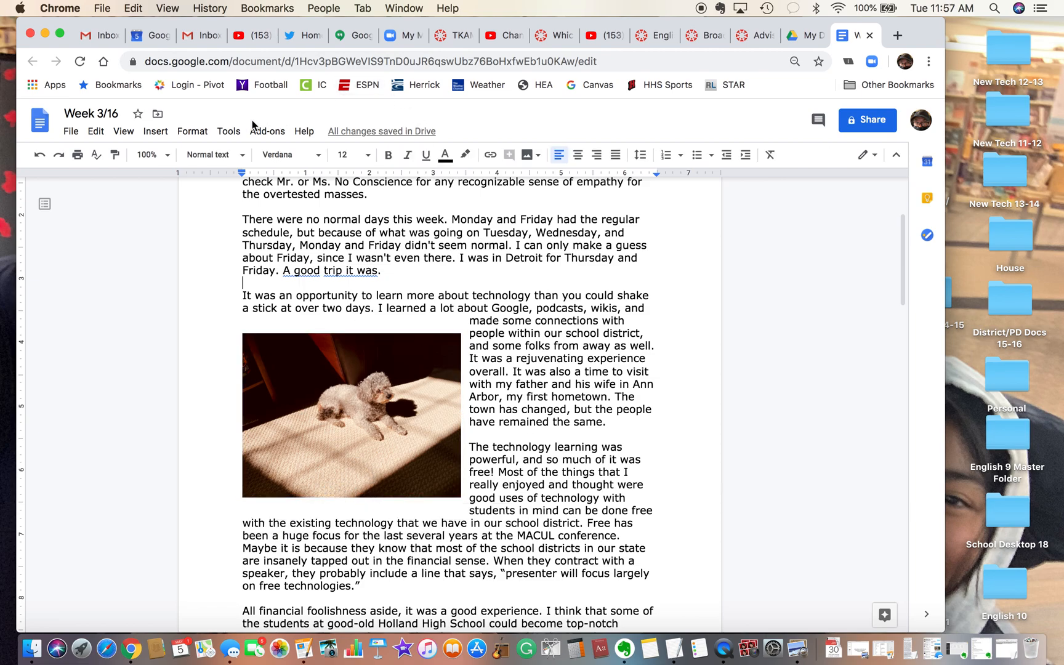
{"action": "left_click", "coordinate": [162, 134]}
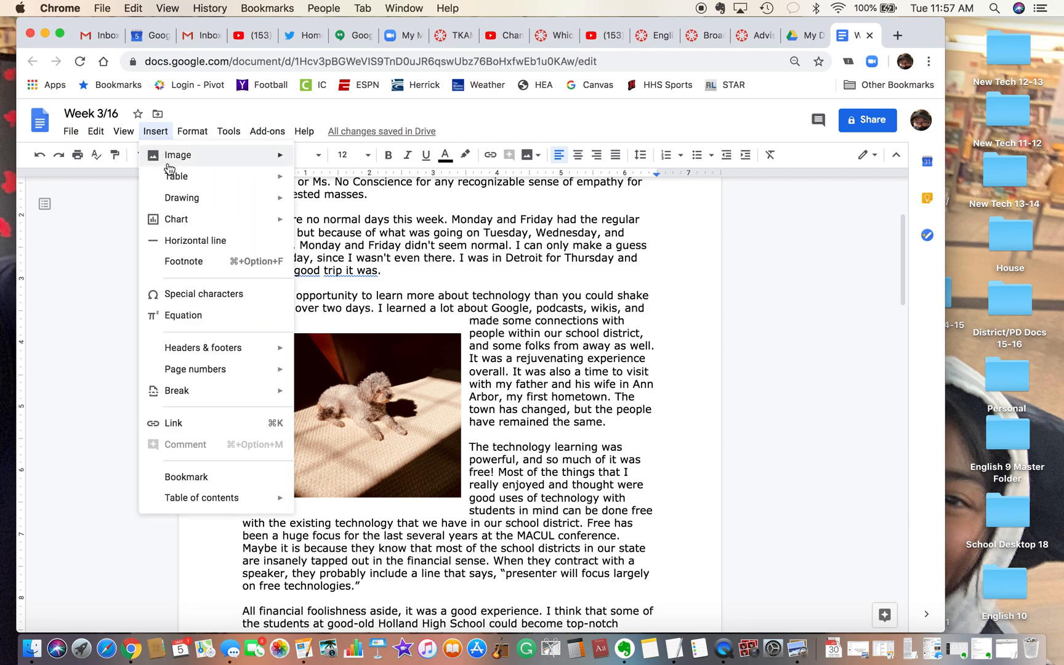
{"action": "mouse_move", "coordinate": [174, 199]}
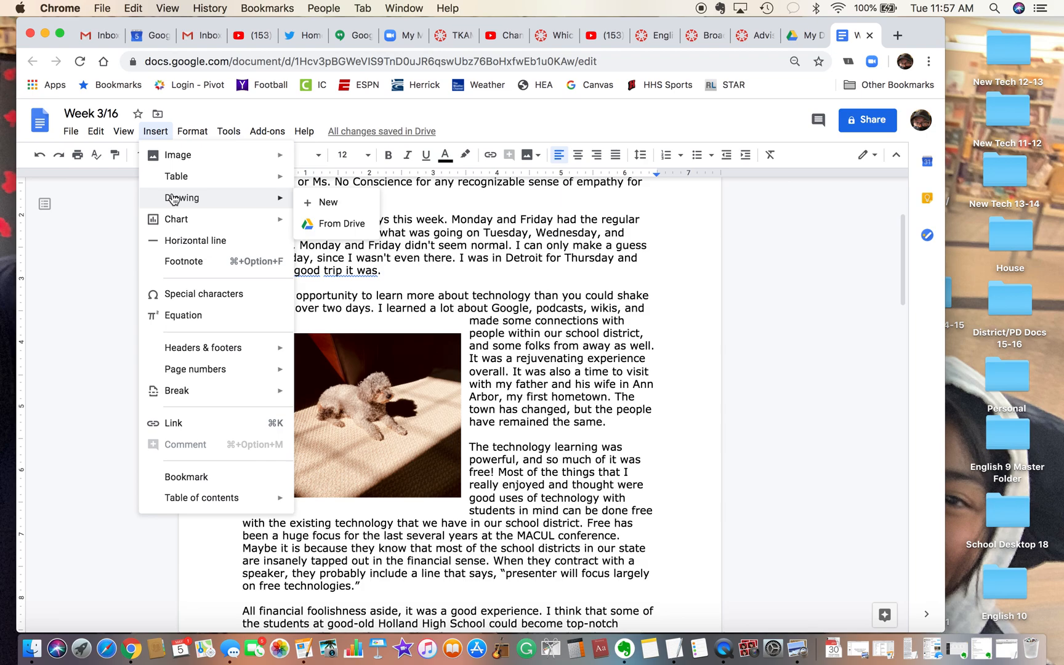
{"action": "left_click", "coordinate": [310, 203]}
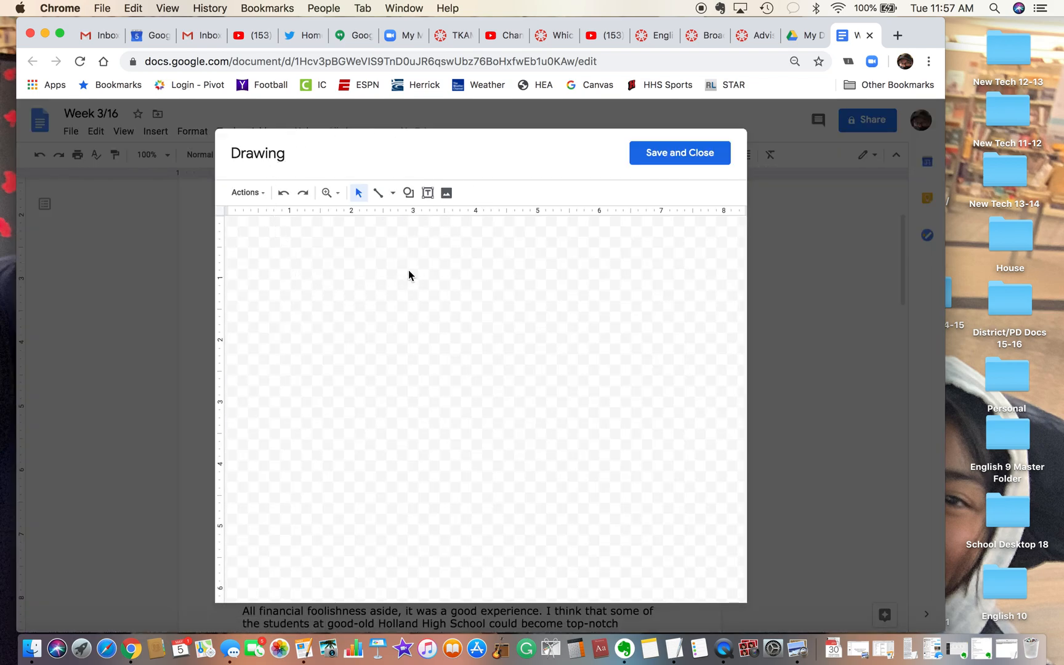
{"action": "left_click", "coordinate": [427, 193]}
{"action": "left_click_drag", "start_coordinate": [290, 238], "coordinate": [424, 252]}
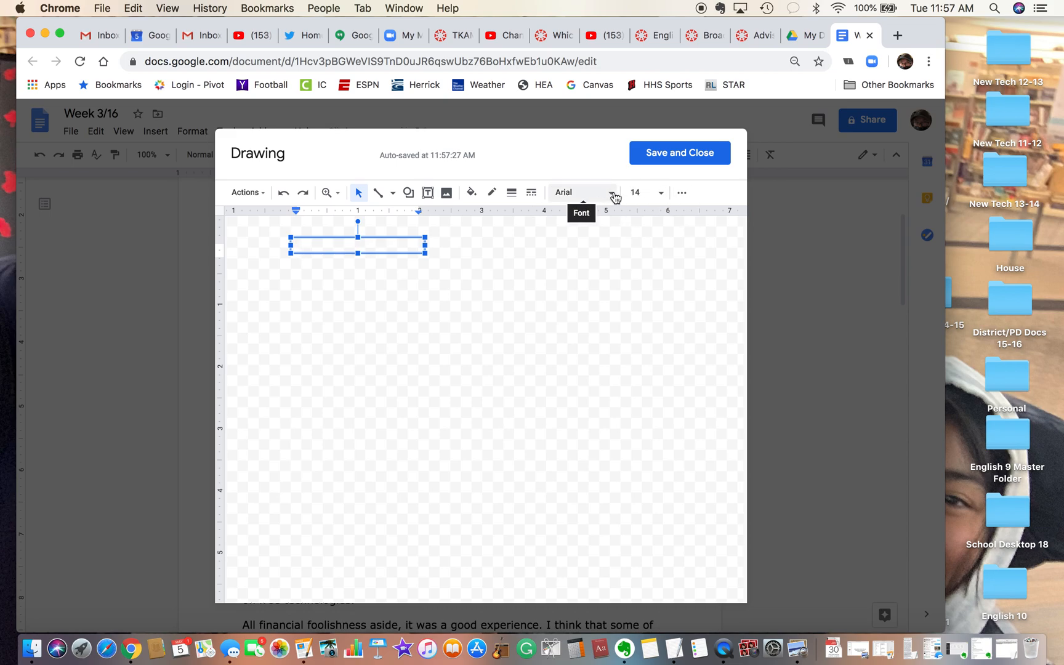
Set the text box's font to Verdana at size 10
{"action": "left_click", "coordinate": [662, 196]}
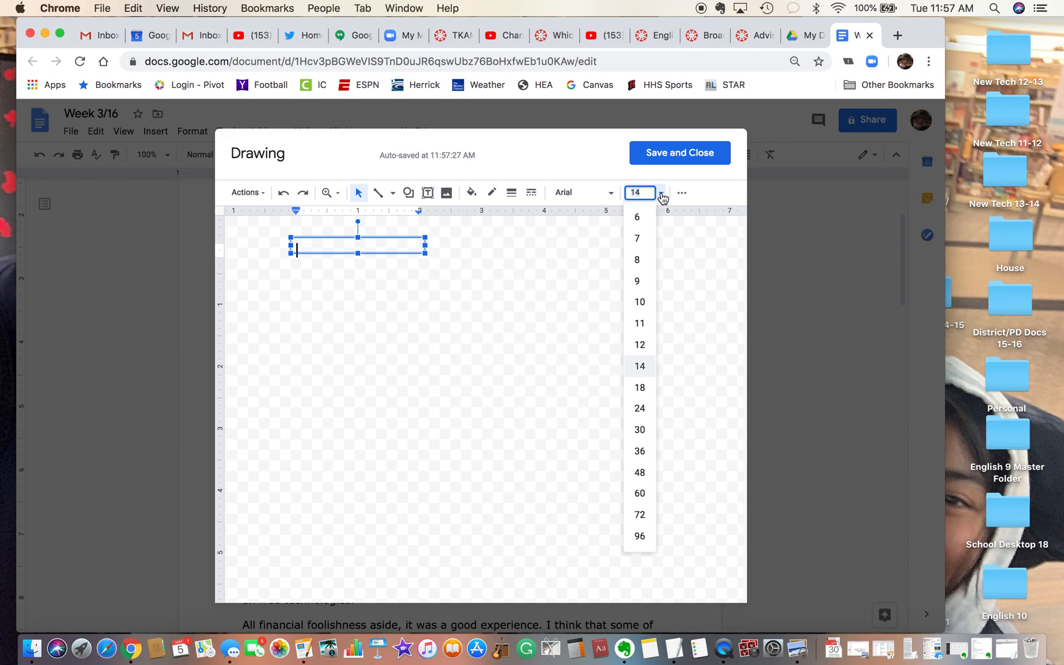
{"action": "left_click", "coordinate": [639, 300]}
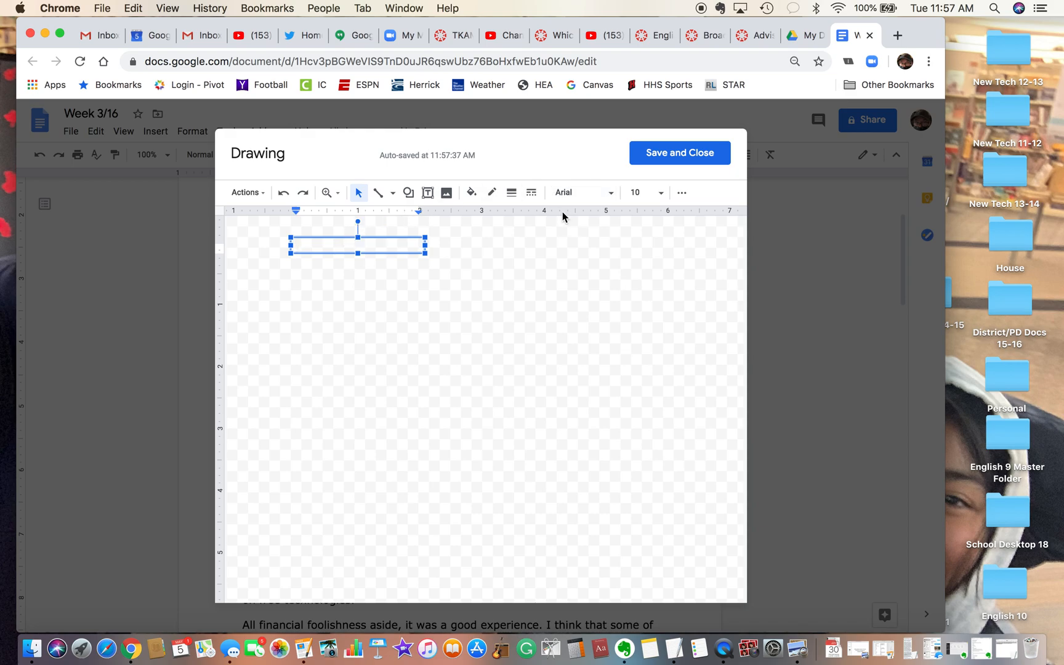
{"action": "left_click", "coordinate": [612, 195]}
{"action": "scroll", "coordinate": [576, 431], "scroll_direction": "down", "scroll_amount": 10}
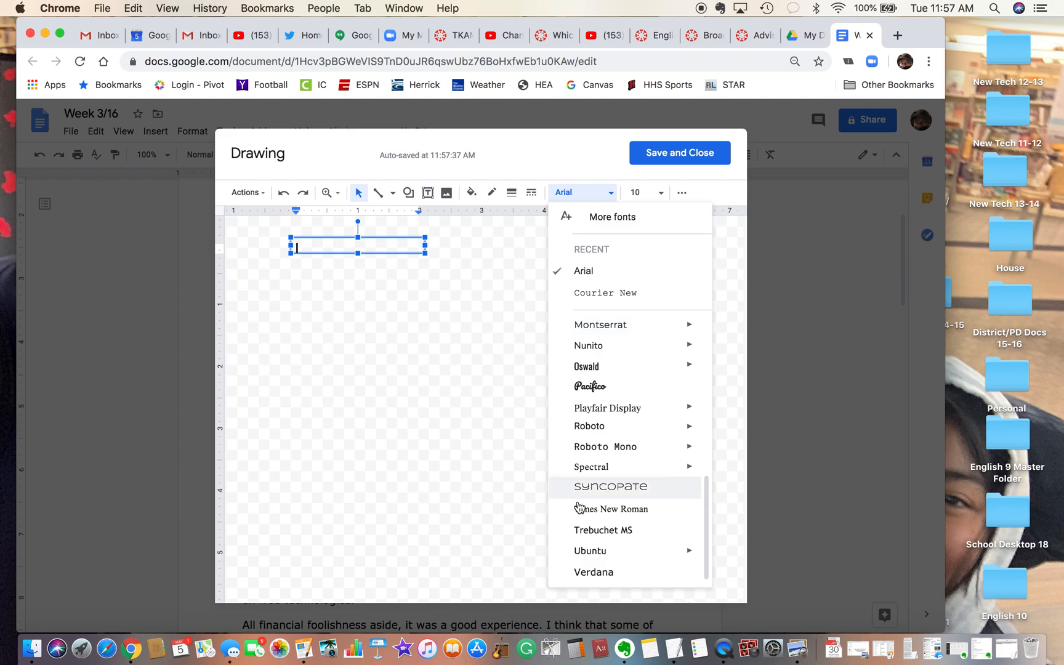
{"action": "left_click", "coordinate": [584, 577]}
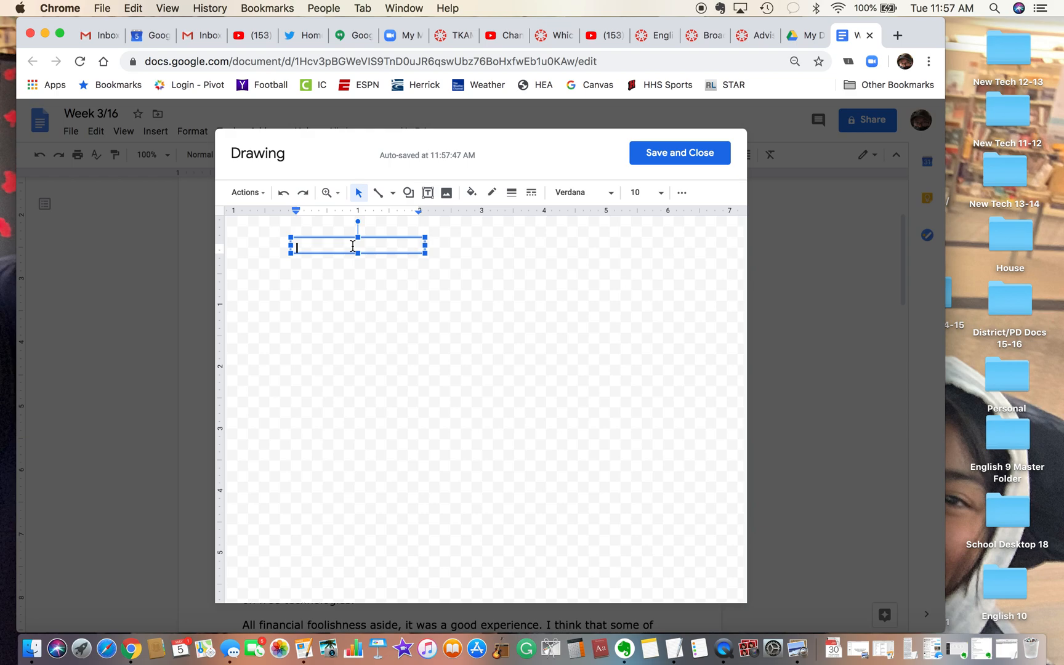
Enter the caption "This is my dog Scout." with a leading space in a narrowed text box, and save the drawing into the document
{"action": "type", "text": "This is my doc"}
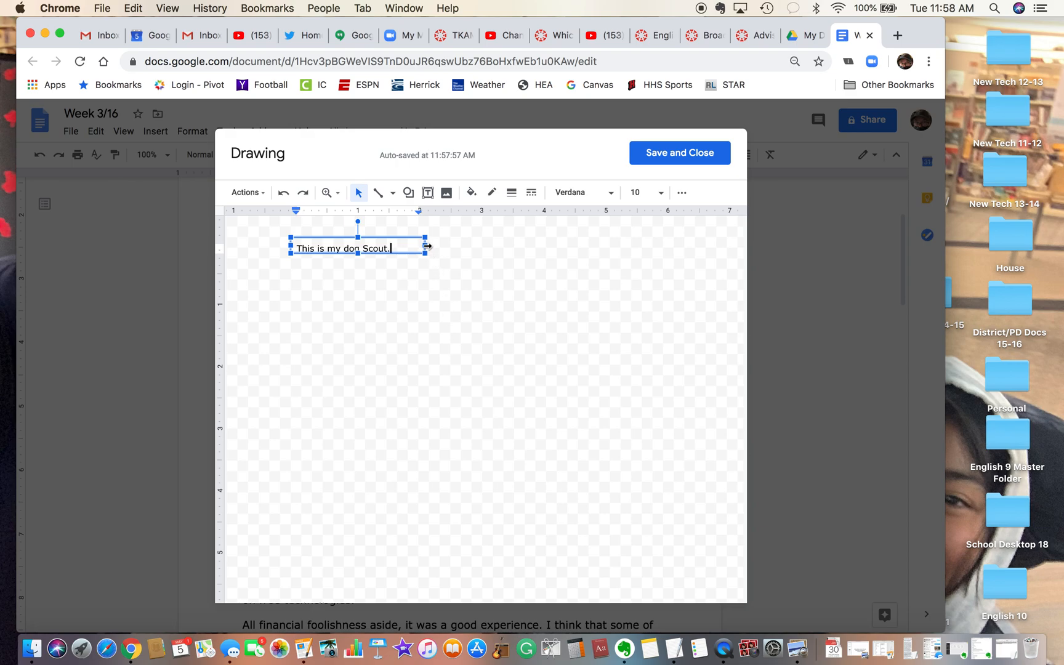
{"action": "left_click_drag", "start_coordinate": [427, 246], "coordinate": [405, 248]}
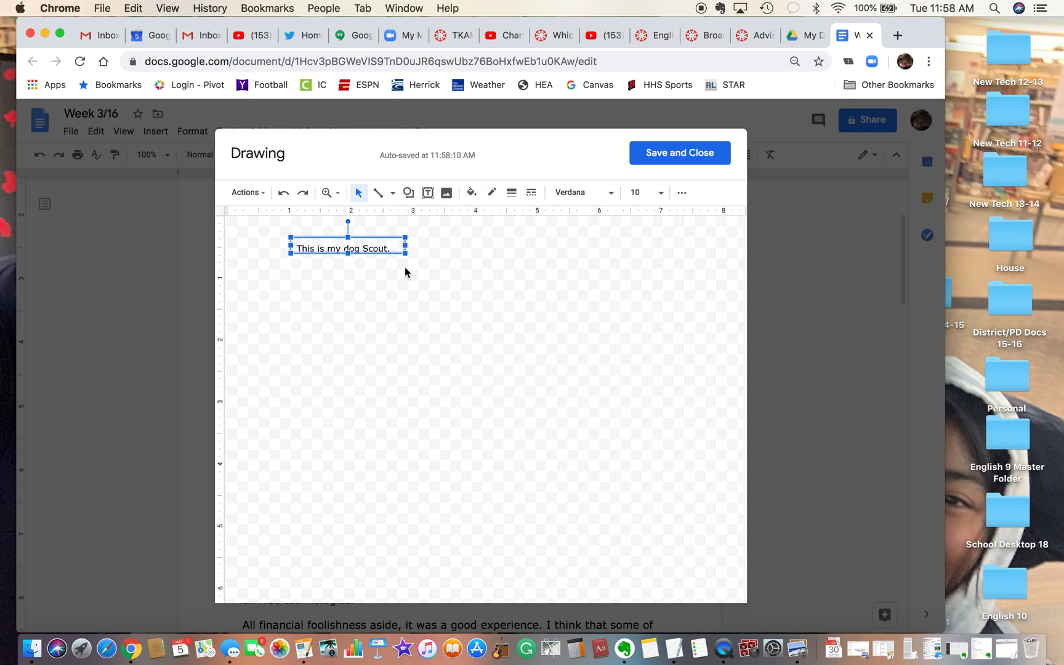
{"action": "left_click", "coordinate": [297, 249]}
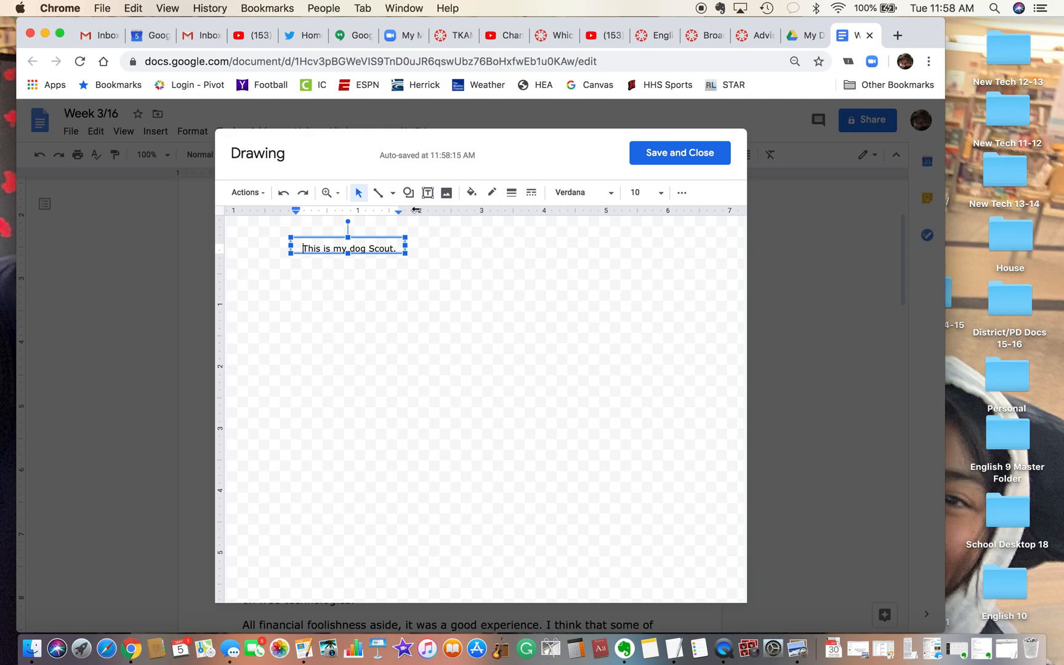
{"action": "left_click", "coordinate": [691, 153]}
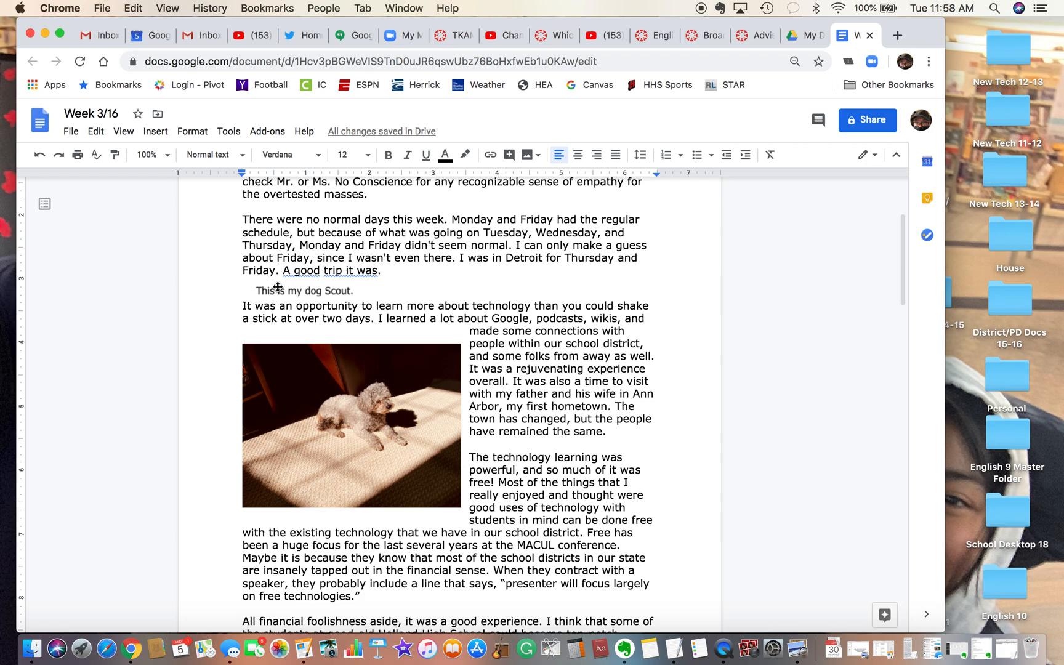
Move the caption drawing down near the photo's lower edge and set it to wrap text
{"action": "scroll", "coordinate": [514, 303], "scroll_direction": "down", "scroll_amount": 2}
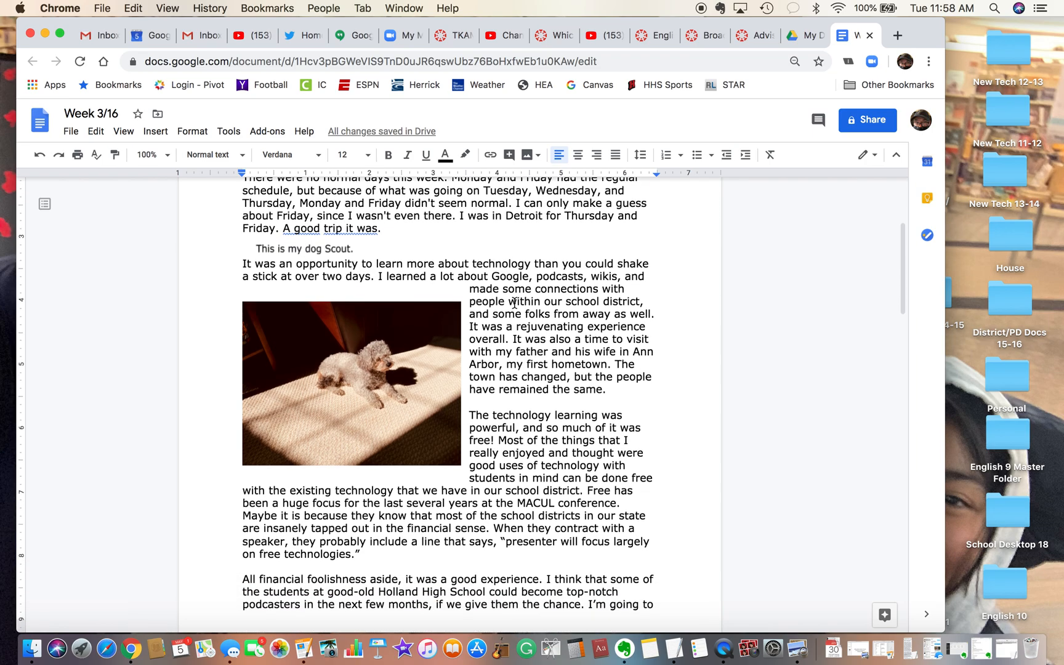
{"action": "scroll", "coordinate": [514, 303], "scroll_direction": "down", "scroll_amount": 1}
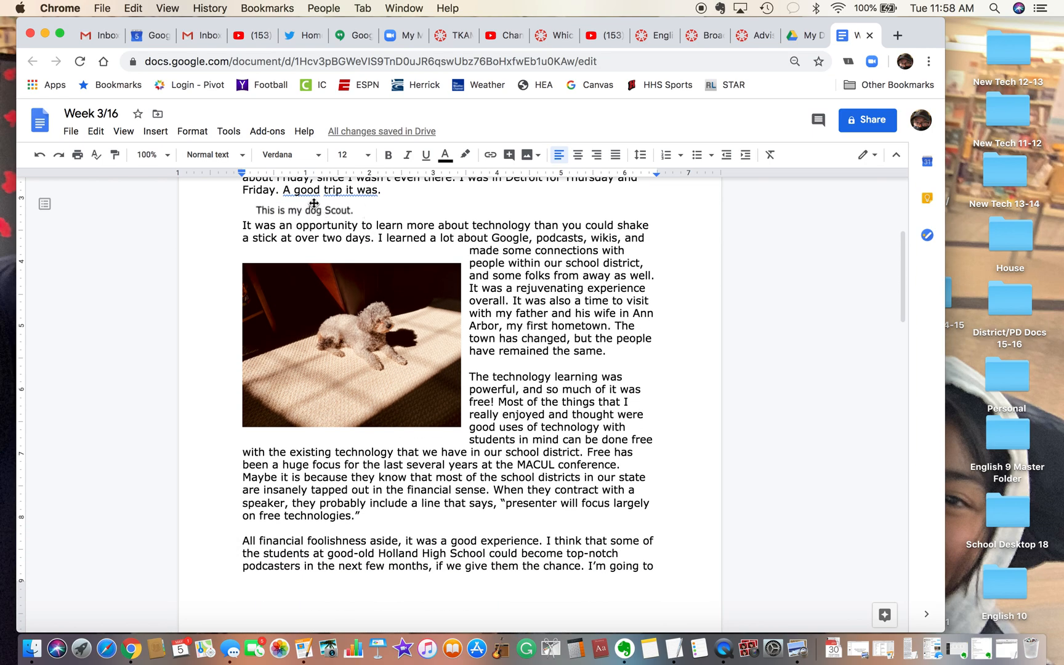
{"action": "mouse_move", "coordinate": [308, 210]}
{"action": "left_mouse_down"}
{"action": "mouse_move", "coordinate": [302, 230]}
{"action": "mouse_move", "coordinate": [323, 284]}
{"action": "mouse_move", "coordinate": [321, 438]}
{"action": "left_mouse_up"}
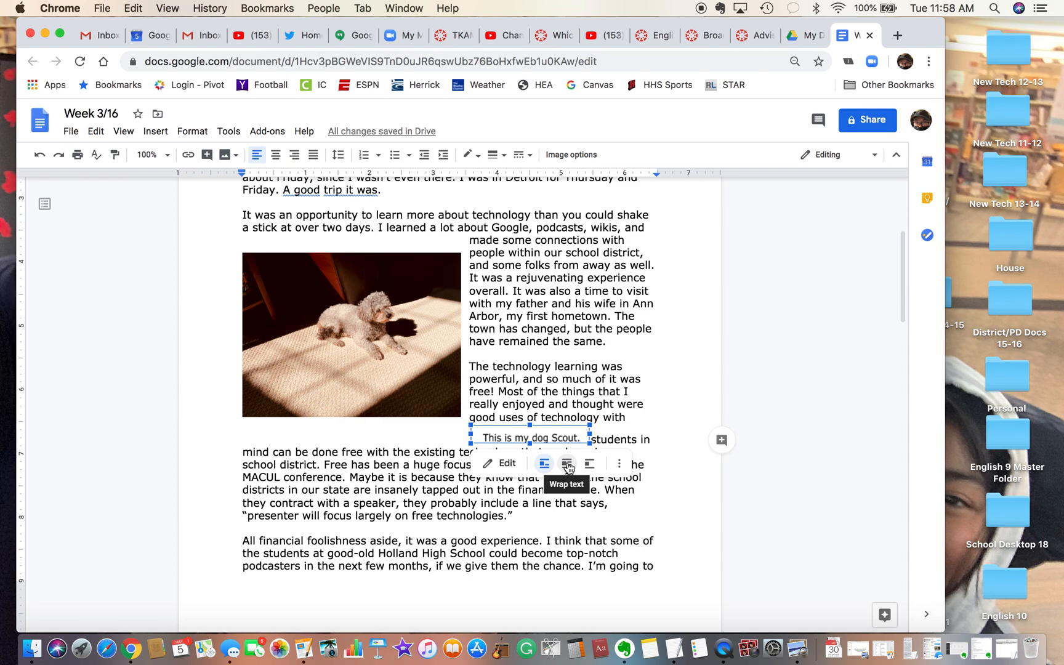
{"action": "left_click", "coordinate": [567, 467]}
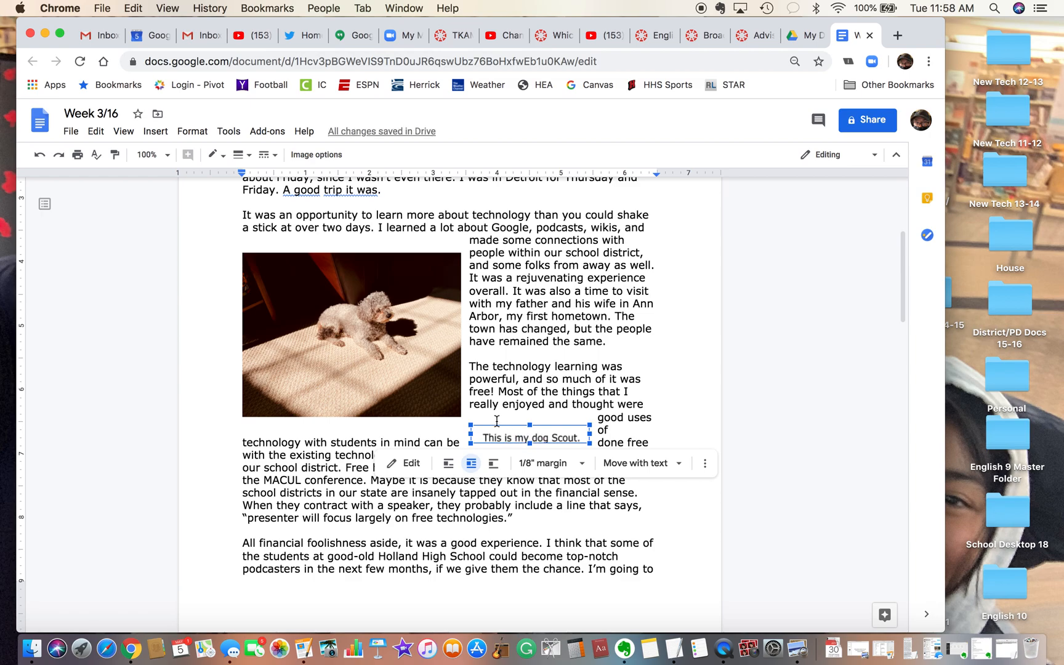
Position the caption drawing centred directly beneath the dog photo
{"action": "left_click", "coordinate": [424, 424]}
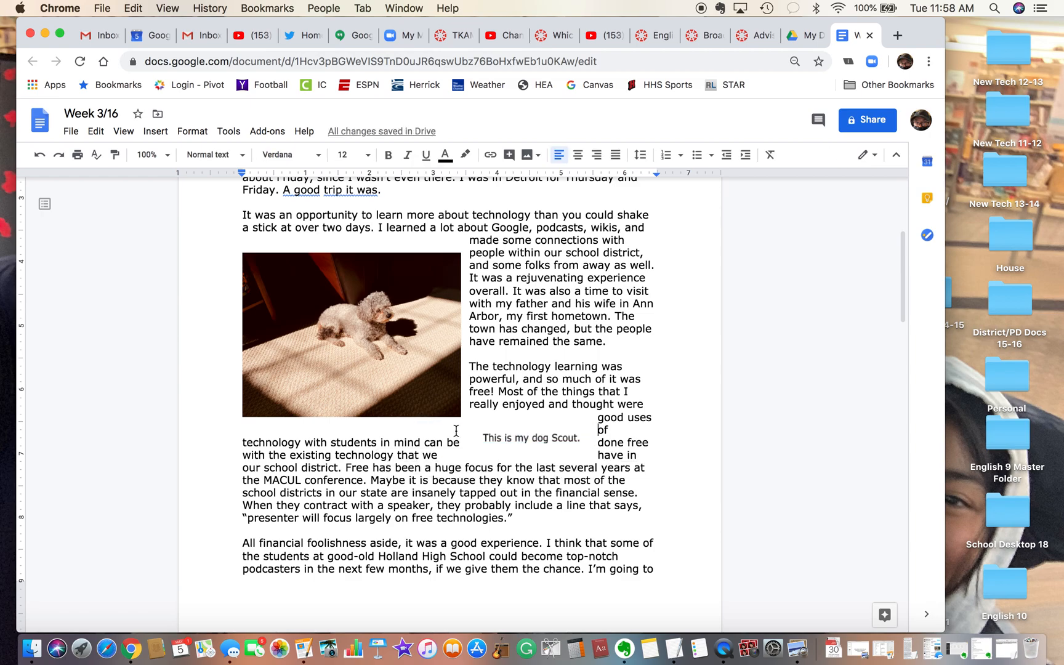
{"action": "left_click", "coordinate": [534, 442]}
{"action": "mouse_move", "coordinate": [534, 442]}
{"action": "left_mouse_down"}
{"action": "mouse_move", "coordinate": [481, 428]}
{"action": "mouse_move", "coordinate": [351, 430]}
{"action": "left_mouse_up"}
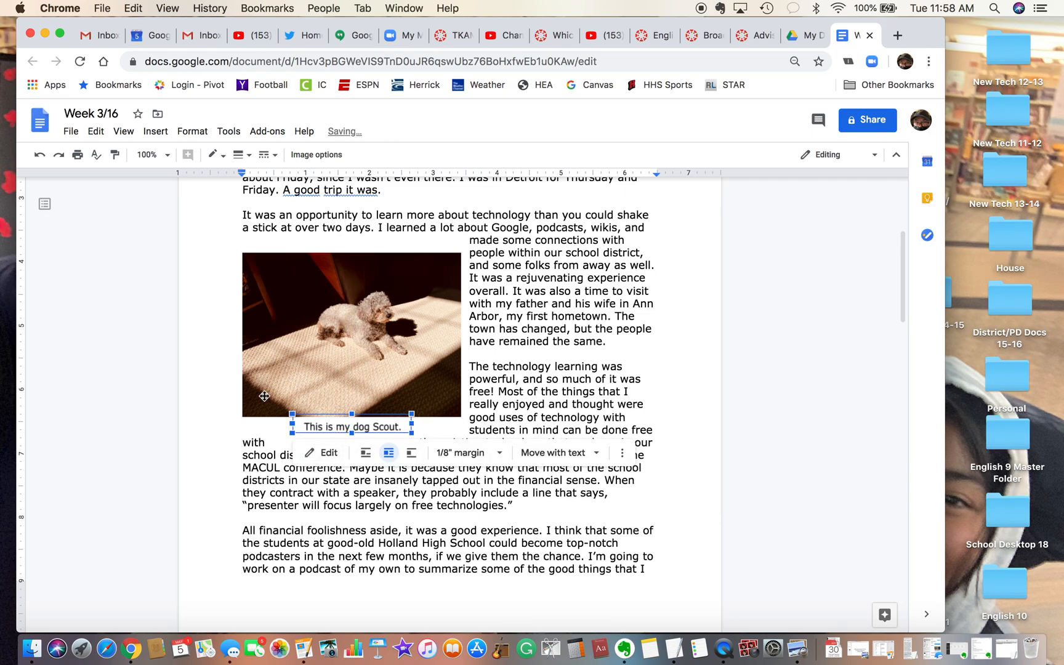
{"action": "left_click", "coordinate": [219, 303]}
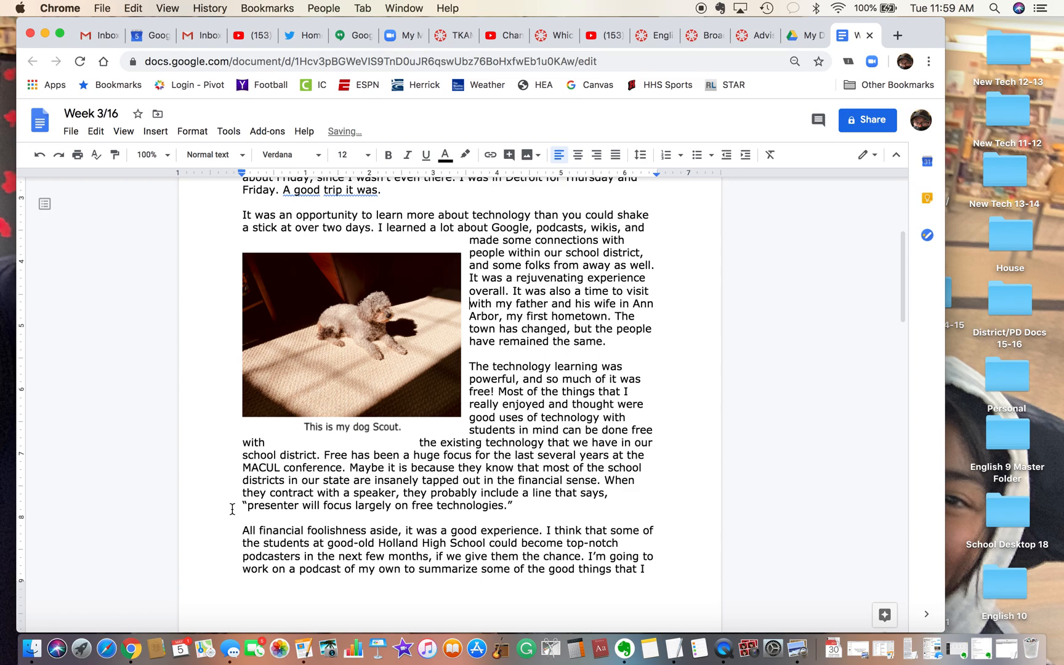
Adjust the caption drawing's upper and lower edges slightly downward so it clears the photo
{"action": "left_click", "coordinate": [350, 431]}
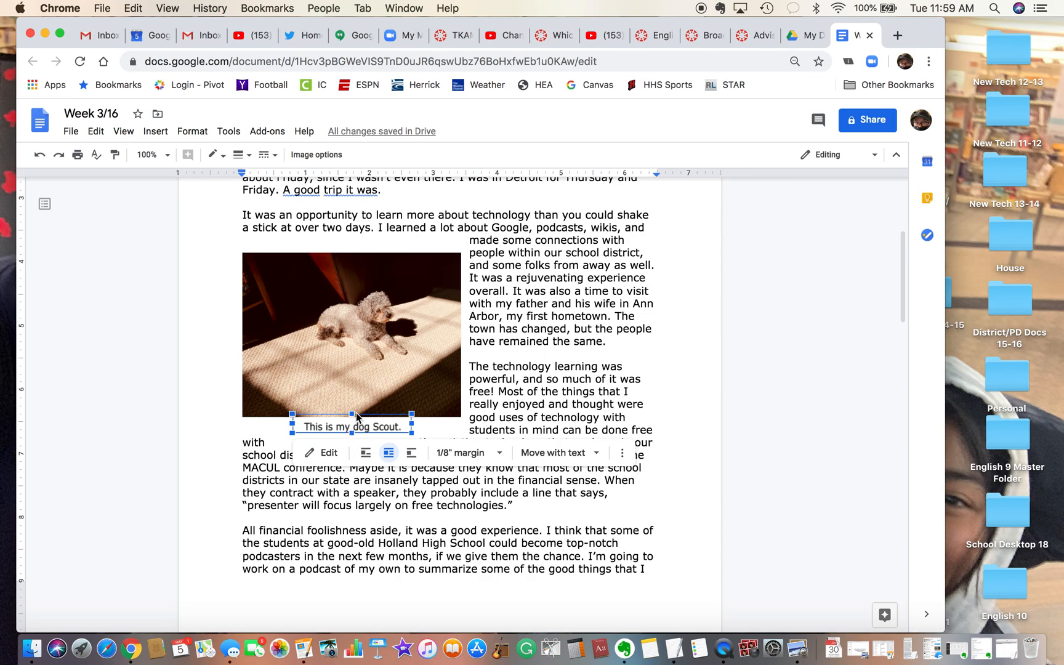
{"action": "left_click_drag", "start_coordinate": [352, 413], "coordinate": [353, 417]}
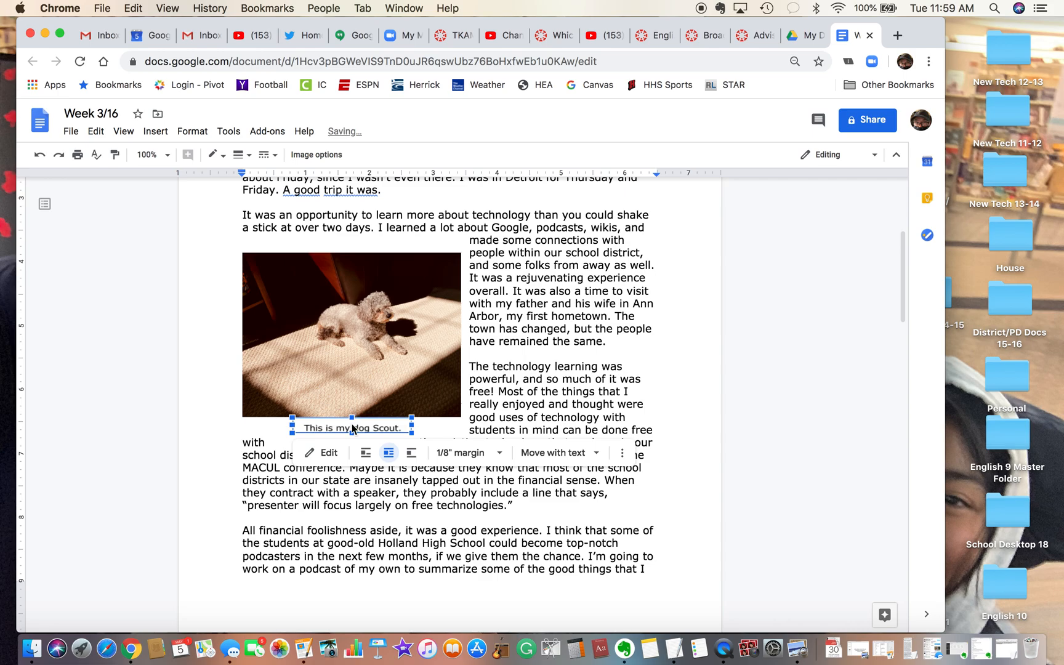
{"action": "left_click_drag", "start_coordinate": [352, 435], "coordinate": [351, 439]}
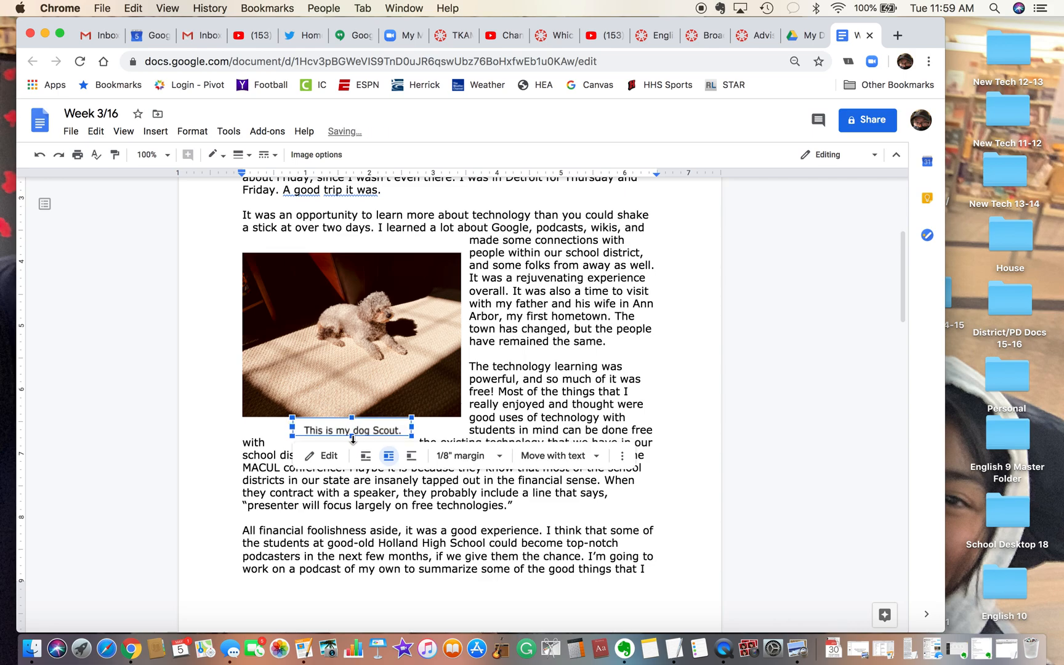
{"action": "left_click", "coordinate": [225, 367]}
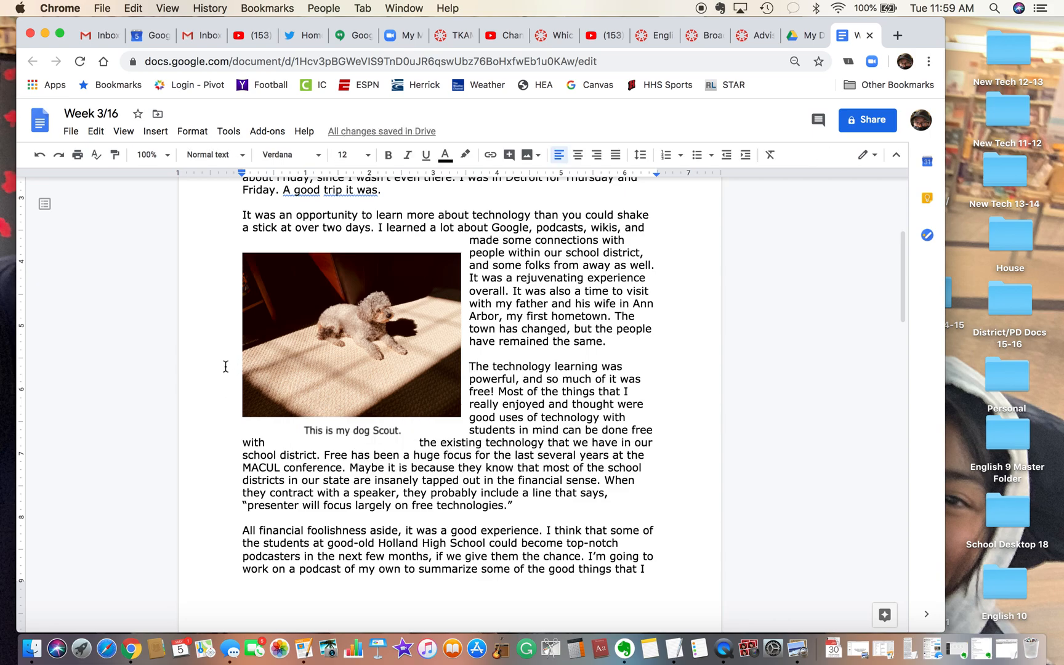
Nudge the caption drawing slightly up so it sits closer under the photo
{"action": "left_click", "coordinate": [347, 433]}
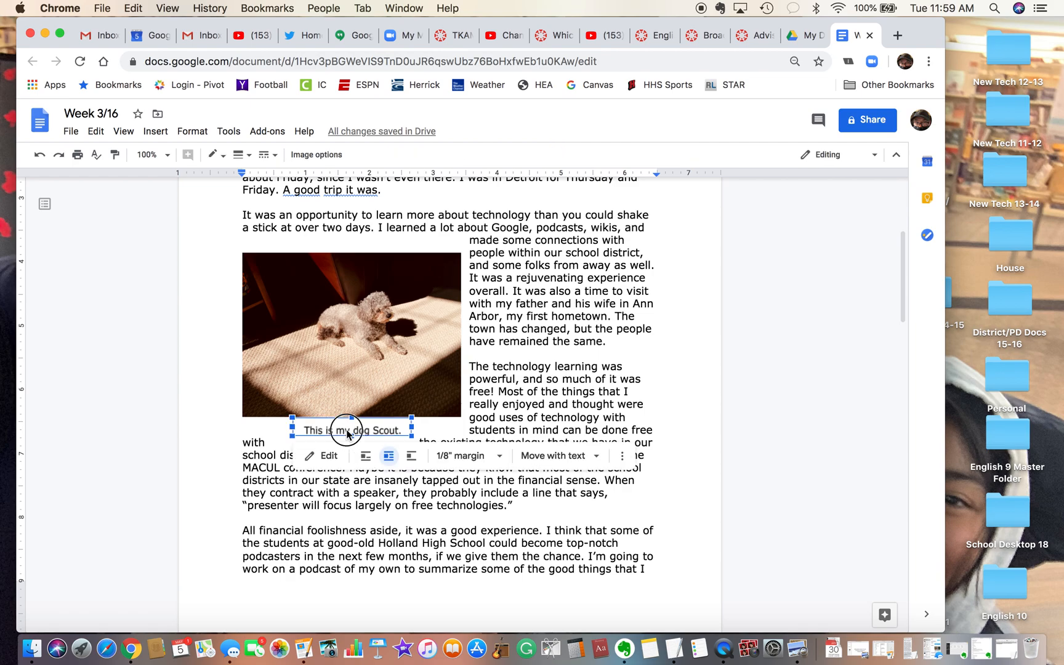
{"action": "left_click_drag", "start_coordinate": [346, 433], "coordinate": [349, 432]}
{"action": "left_click", "coordinate": [306, 436]}
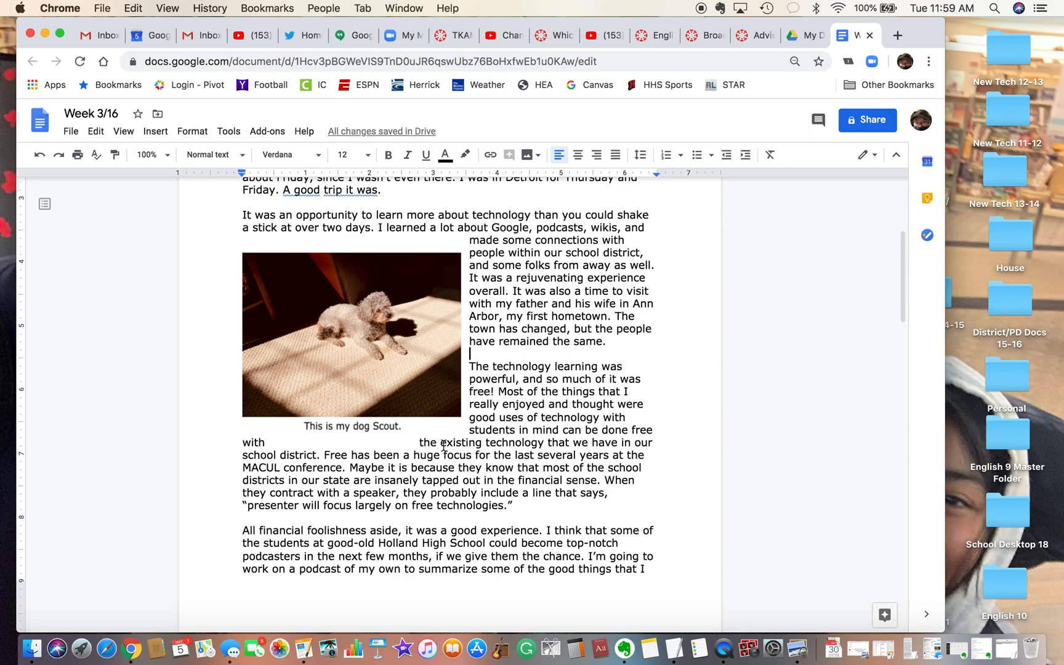
Try lowering the caption drawing in small increments to widen the gap between it and the dog photo
{"action": "left_click", "coordinate": [350, 425]}
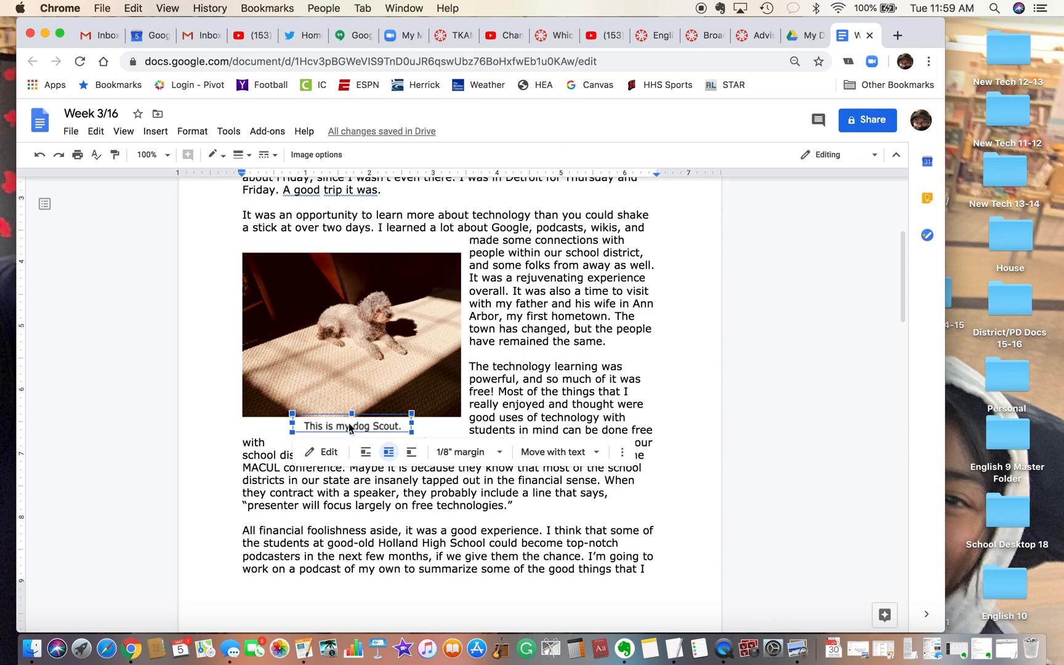
{"action": "left_click", "coordinate": [279, 431]}
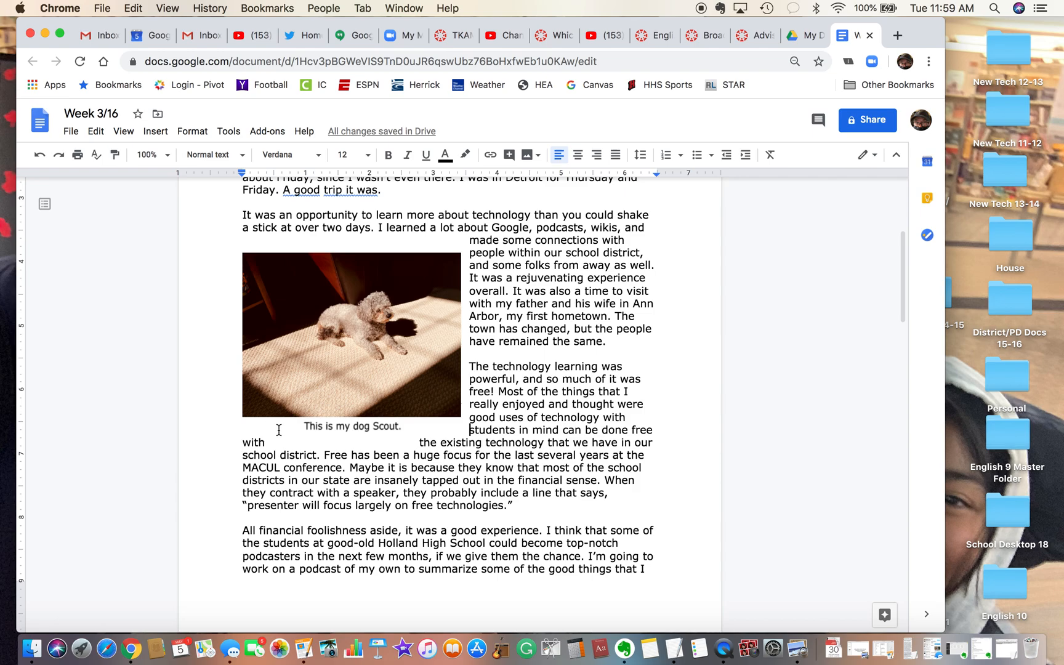
{"action": "left_click", "coordinate": [346, 432]}
{"action": "left_click_drag", "start_coordinate": [347, 432], "coordinate": [347, 435]}
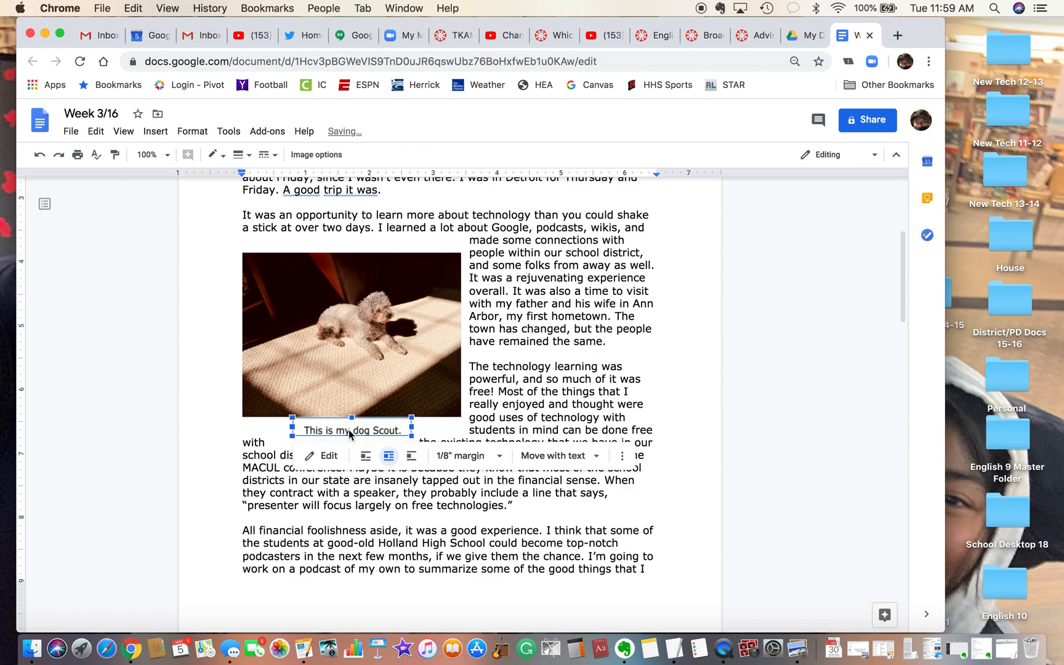
{"action": "left_click", "coordinate": [263, 422]}
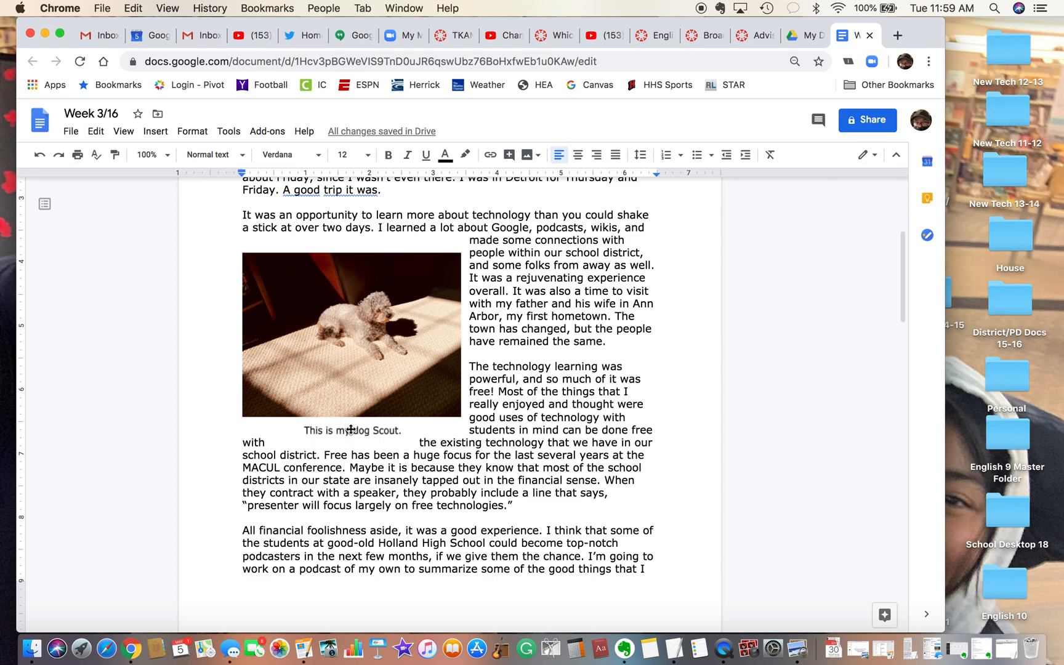
{"action": "left_click", "coordinate": [351, 429]}
{"action": "left_click_drag", "start_coordinate": [351, 430], "coordinate": [351, 440]}
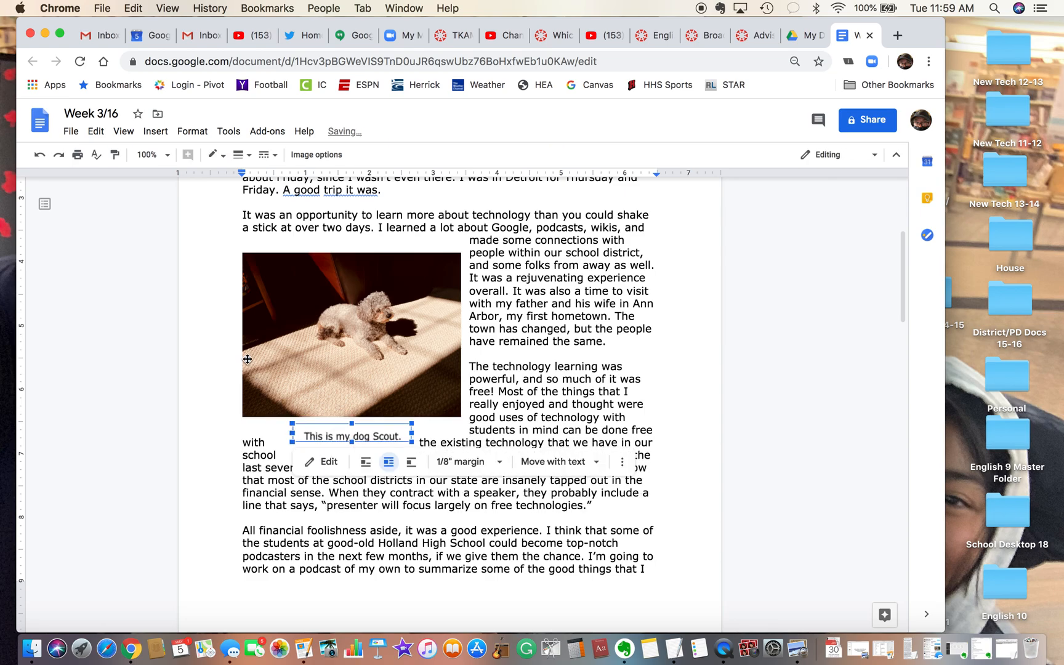
{"action": "left_click", "coordinate": [229, 352]}
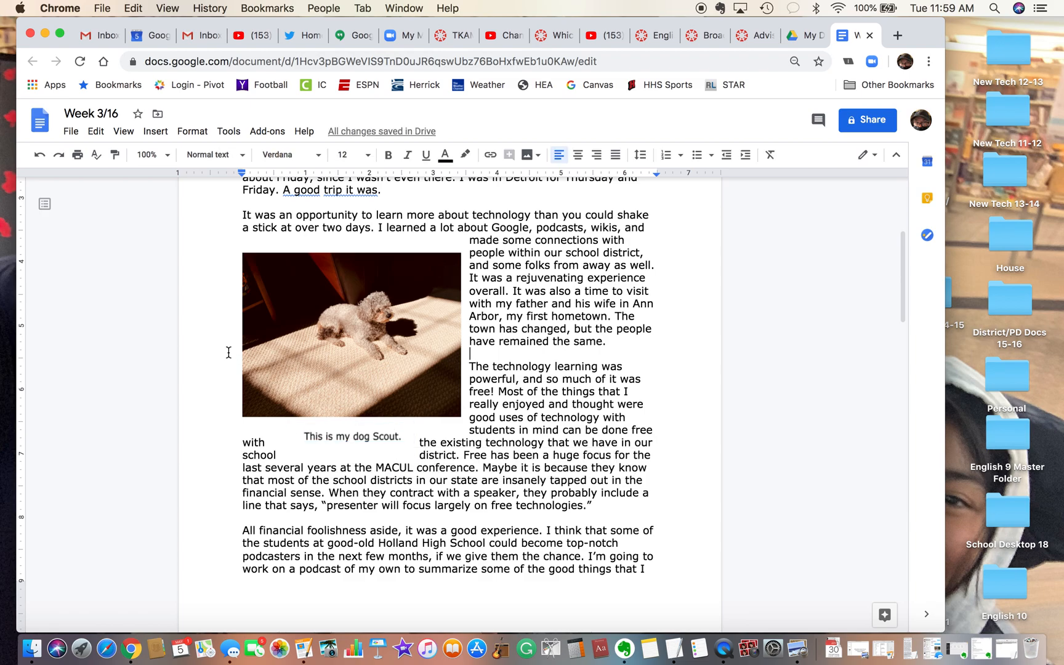
Move the caption drawing up against the dog photo's lower edge, centred on the photo at about X 1.8, Y 7.3
{"action": "left_click", "coordinate": [354, 437]}
{"action": "left_click_drag", "start_coordinate": [354, 438], "coordinate": [355, 420]}
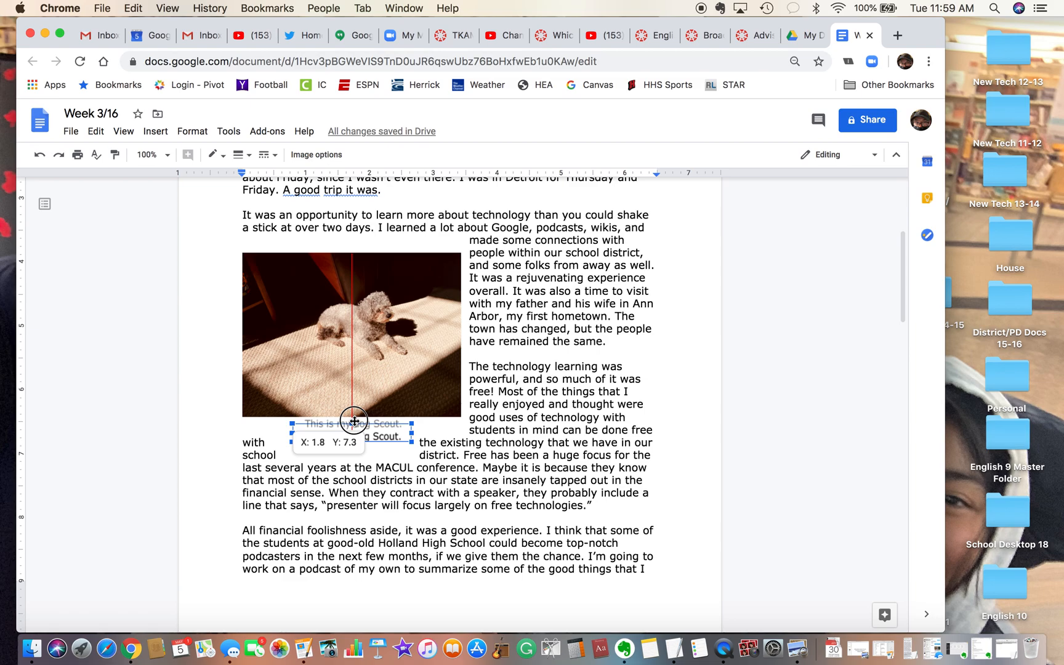
{"action": "left_click_drag", "start_coordinate": [354, 420], "coordinate": [355, 421]}
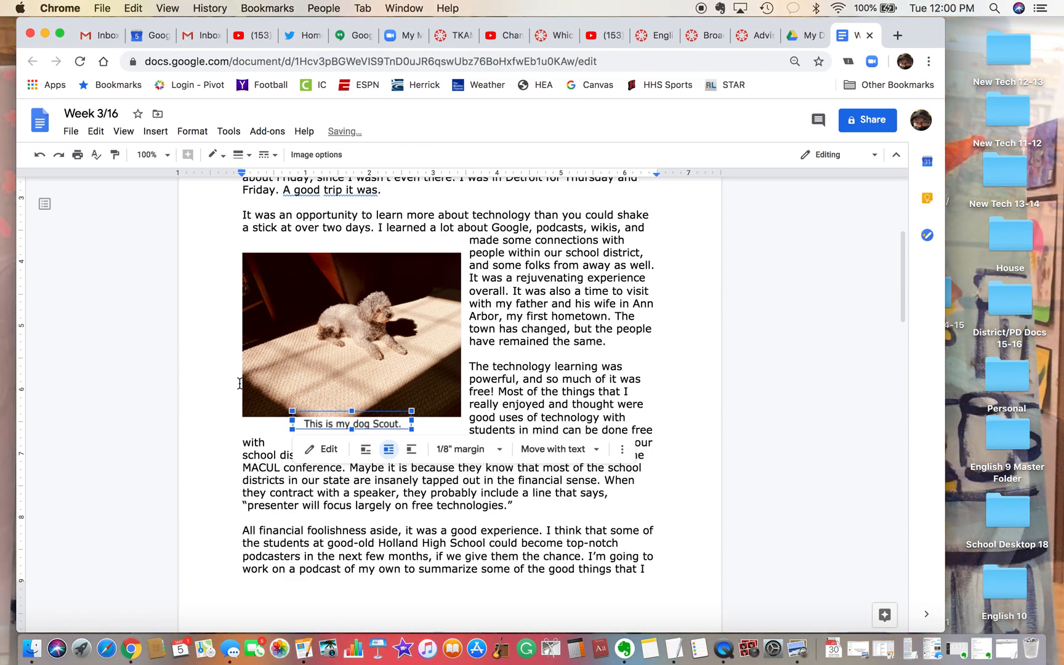
{"action": "left_click", "coordinate": [229, 327]}
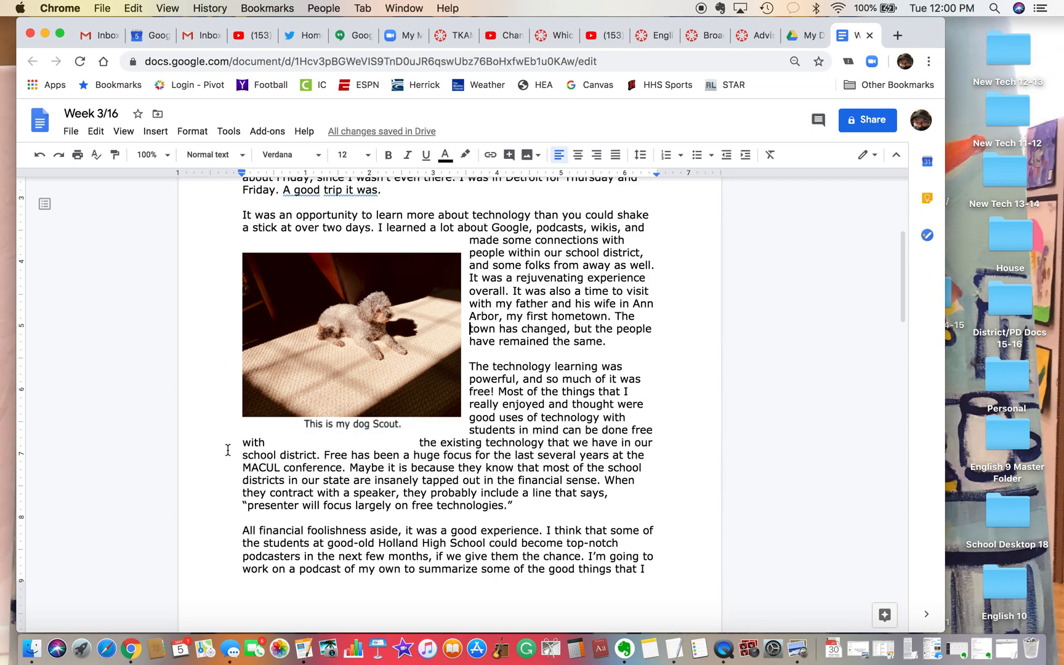
Move the dog photo slightly up toward the full-width text line above it, keeping it aligned with the left margin
{"action": "left_click", "coordinate": [338, 334]}
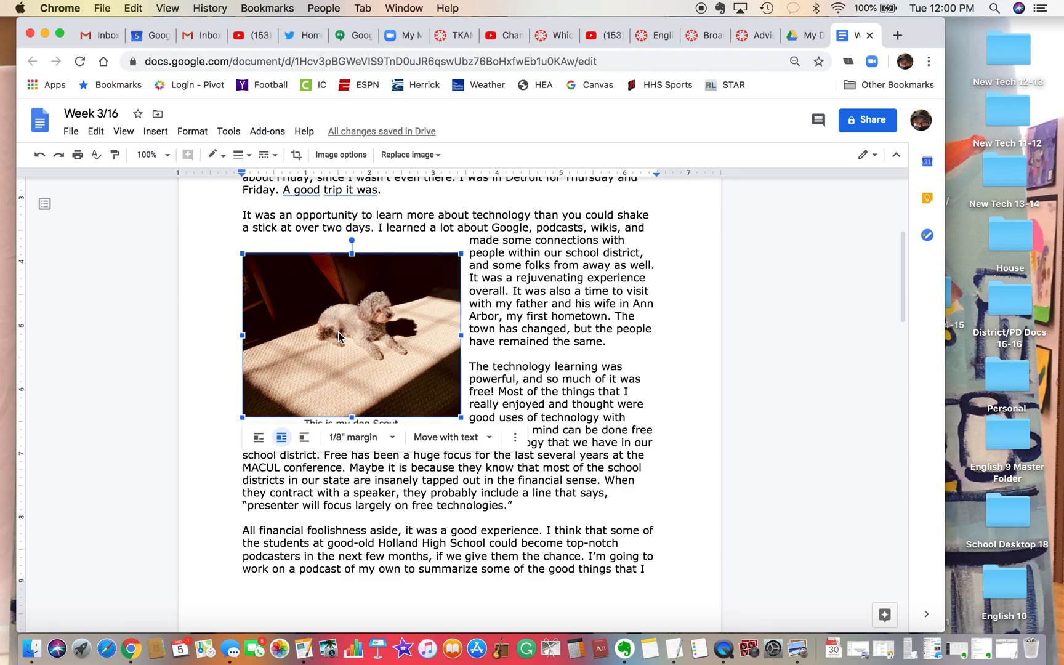
{"action": "left_click_drag", "start_coordinate": [338, 334], "coordinate": [342, 327]}
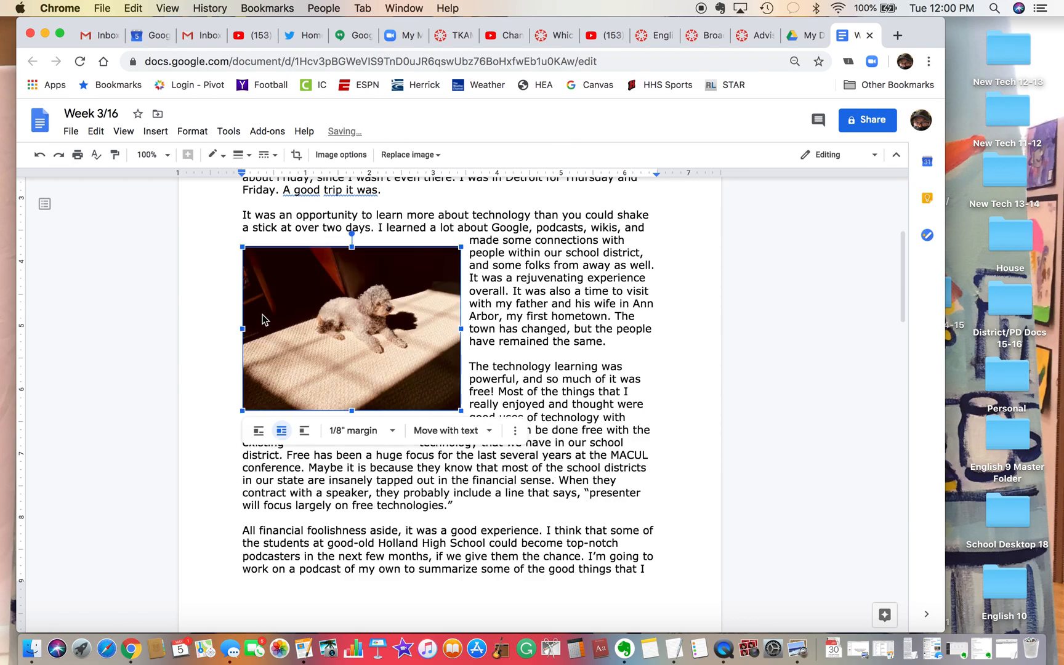
{"action": "left_click", "coordinate": [220, 288]}
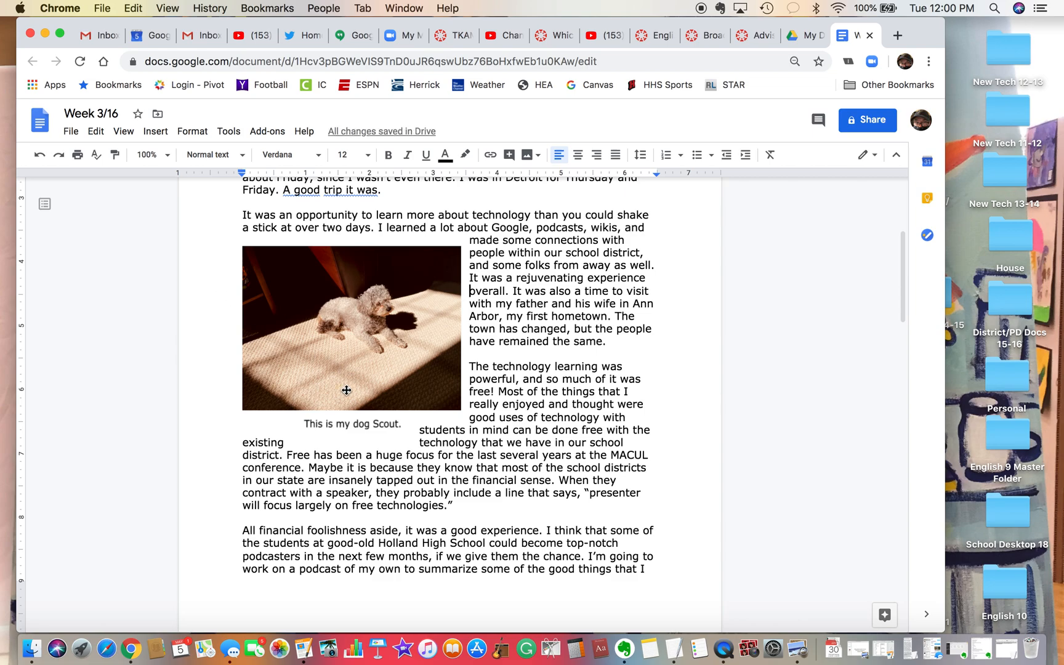
Raise the caption drawing slightly so it sits centred just beneath the repositioned photo and the paragraph text closes up below it
{"action": "left_click", "coordinate": [349, 425]}
{"action": "left_click_drag", "start_coordinate": [342, 418], "coordinate": [350, 416]}
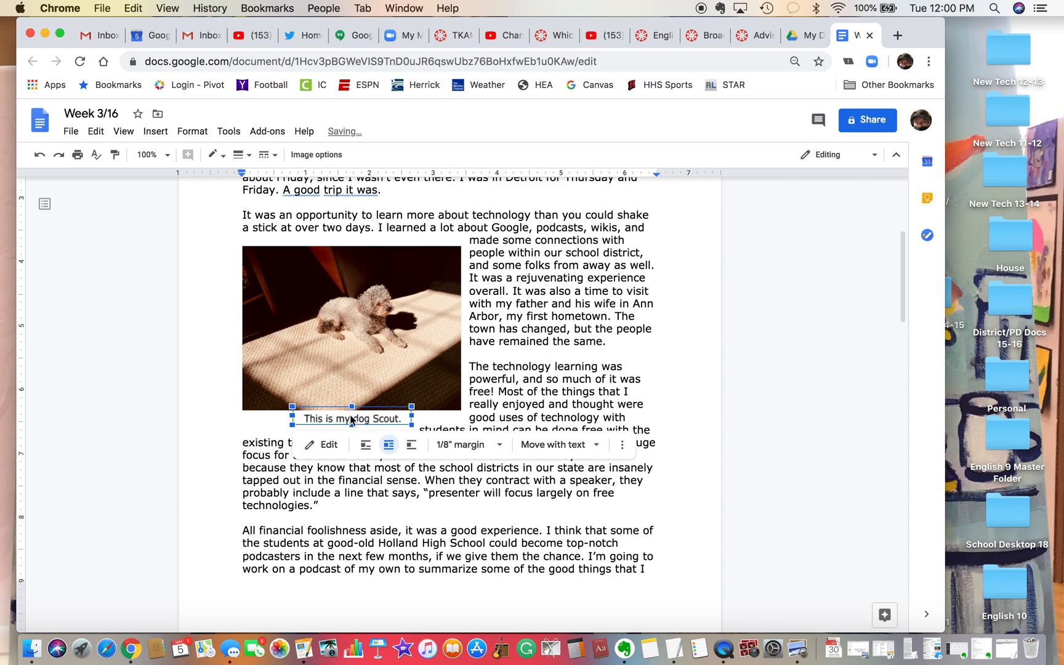
{"action": "left_click", "coordinate": [214, 327]}
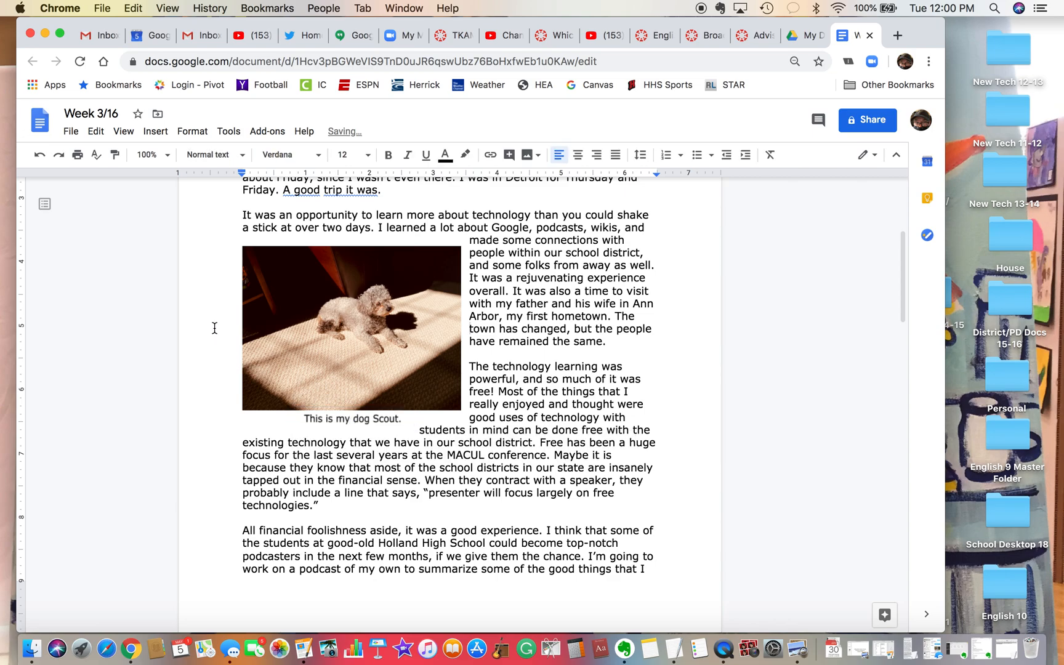